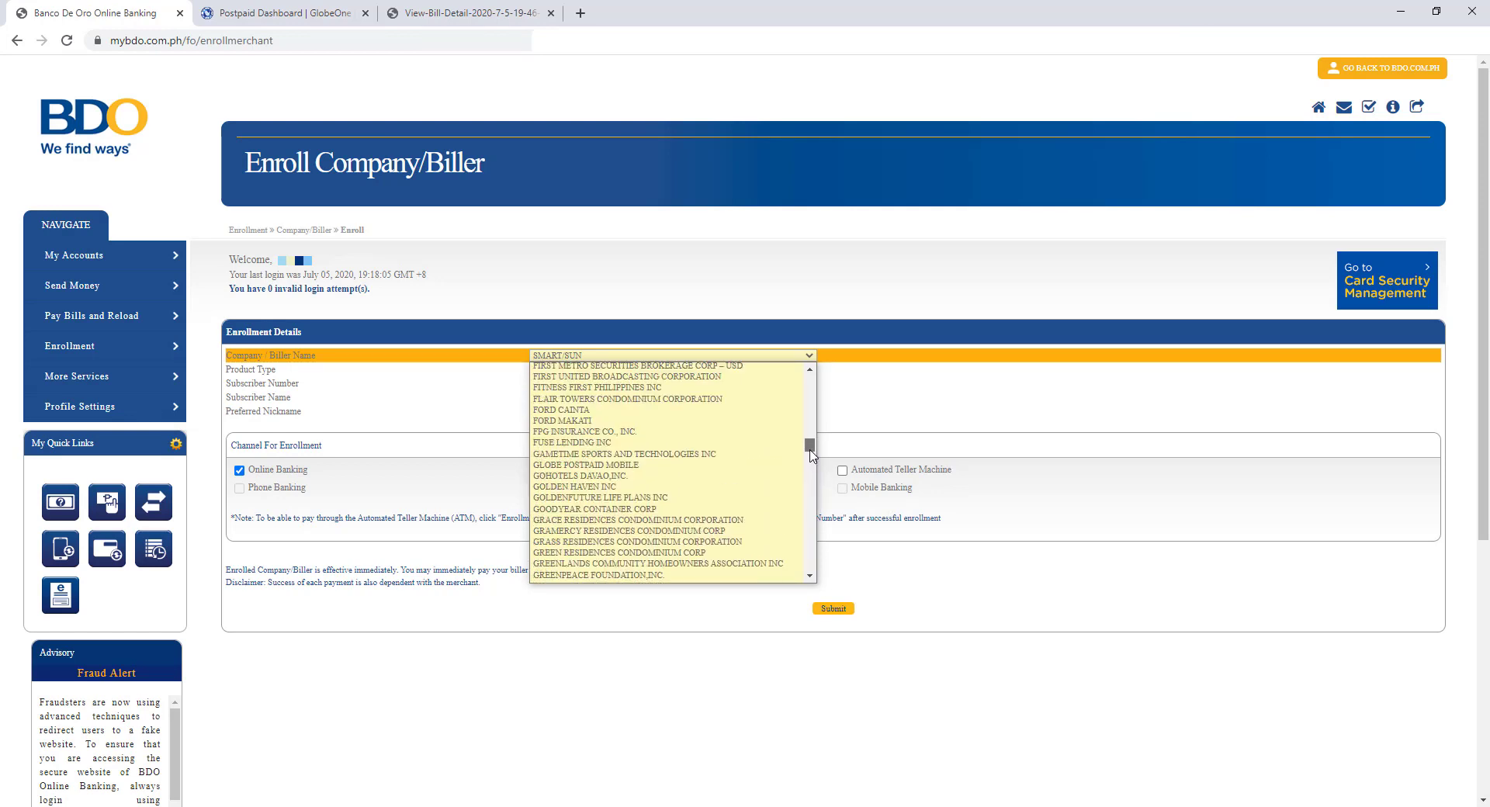
Step: Set the company/biller to GLOBE POSTPAID MOBILE and the product type to GLOBE MOBILE
click(598, 469)
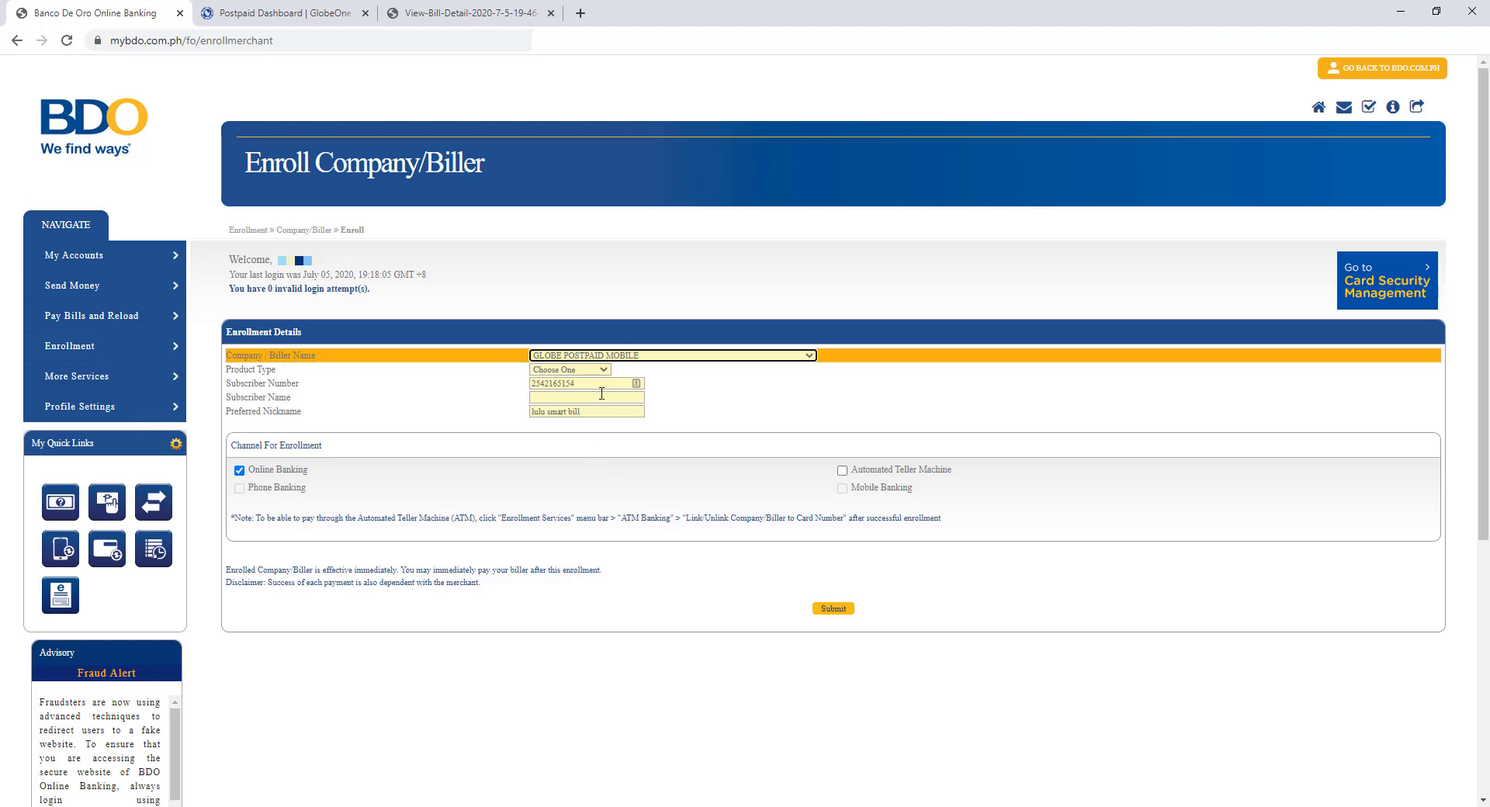
click(602, 370)
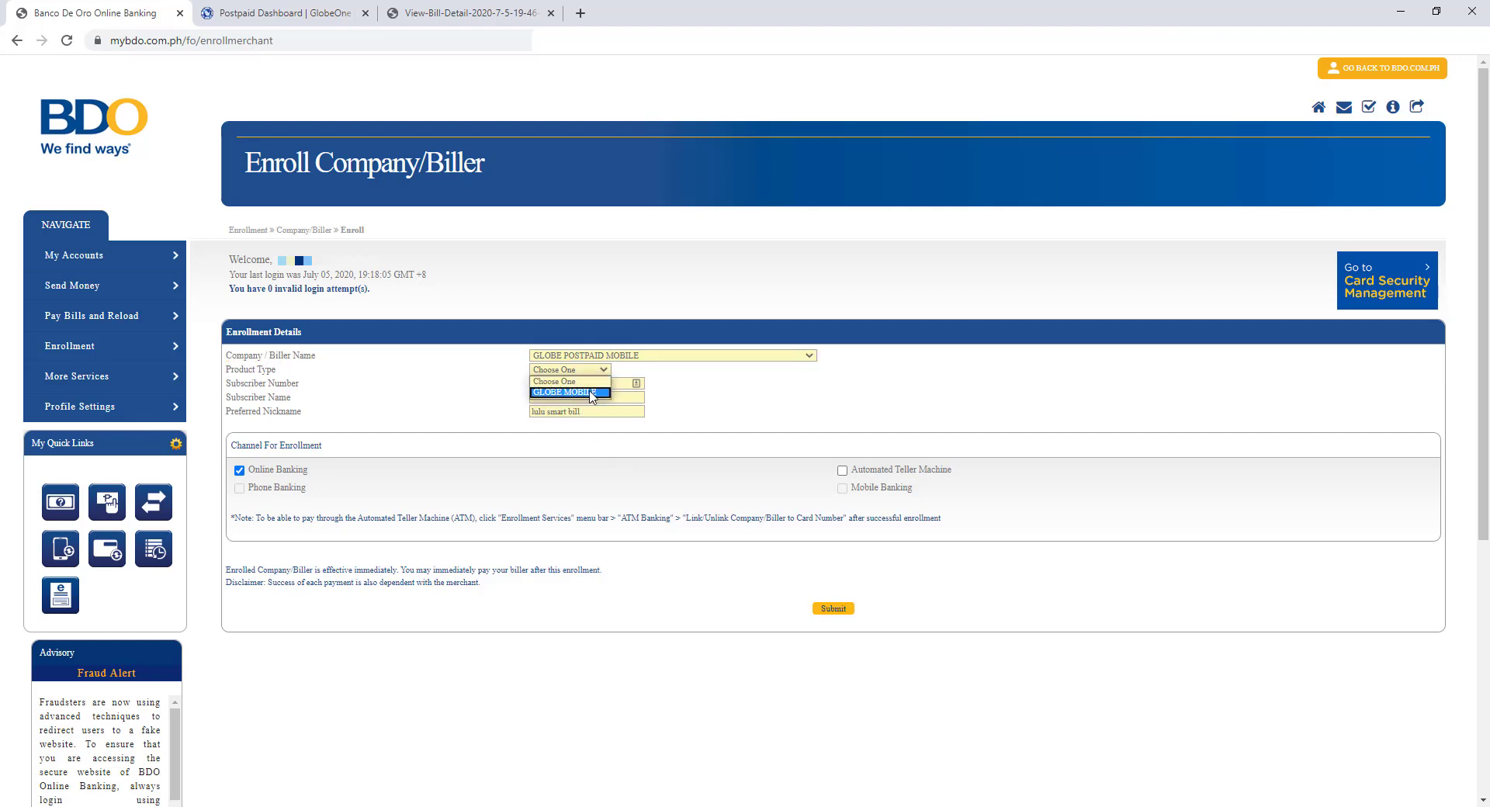
click(590, 392)
Step: Replace the subscriber number with the account number copied from the Globe bill
click(588, 383)
key(ctrl+v)
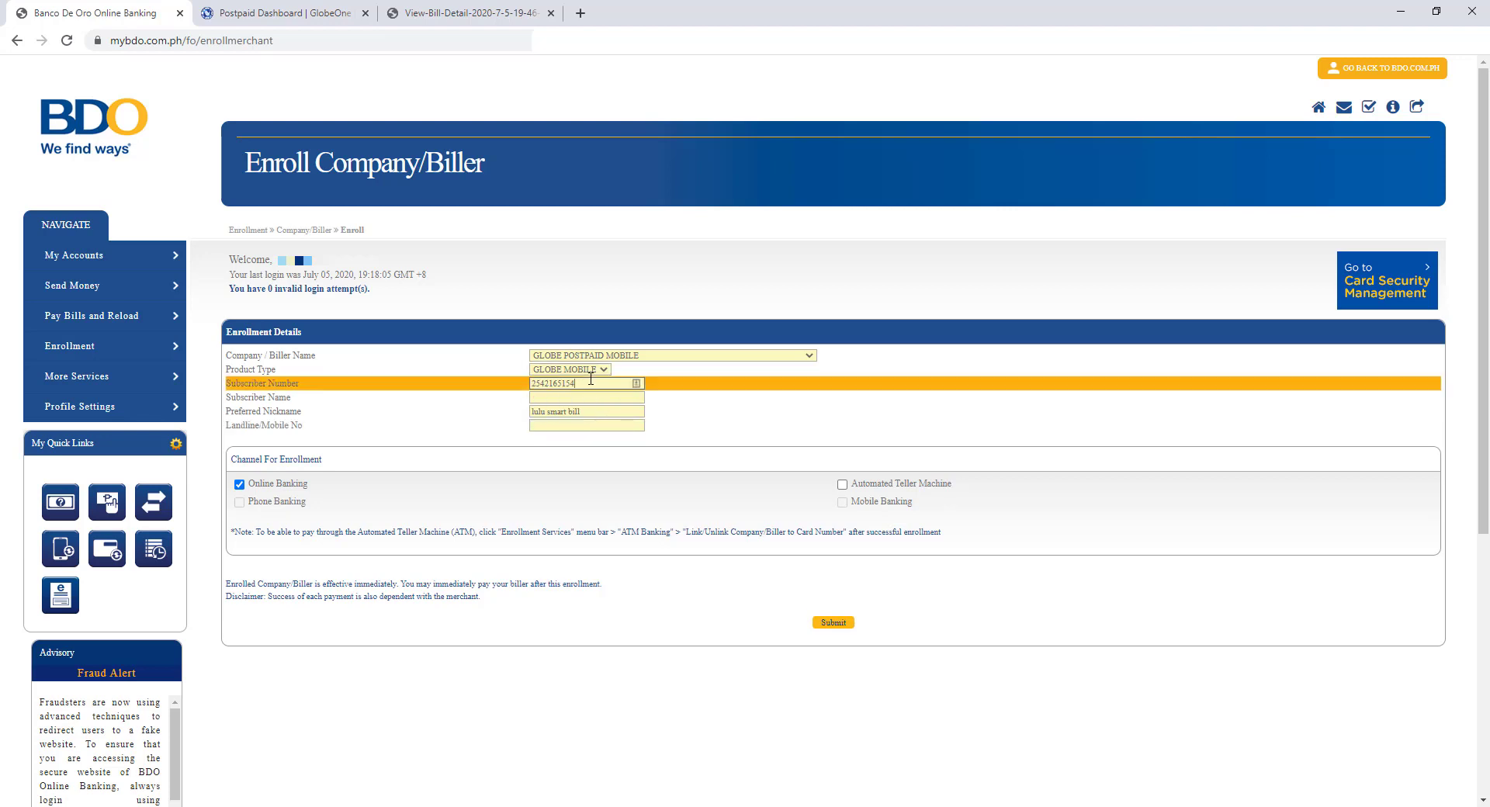
drag(590, 379, 476, 378)
key(BackSpace)
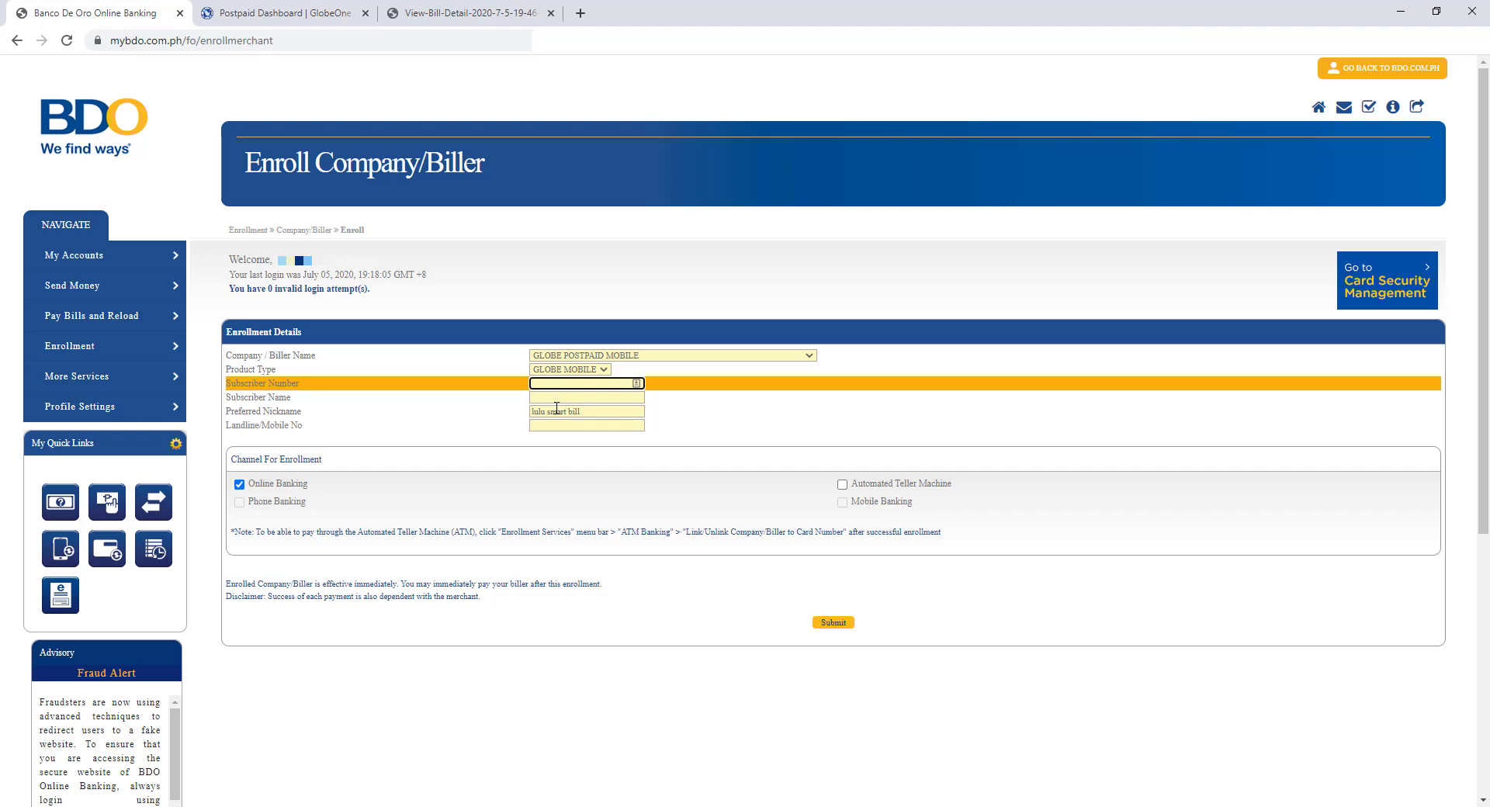
click(493, 13)
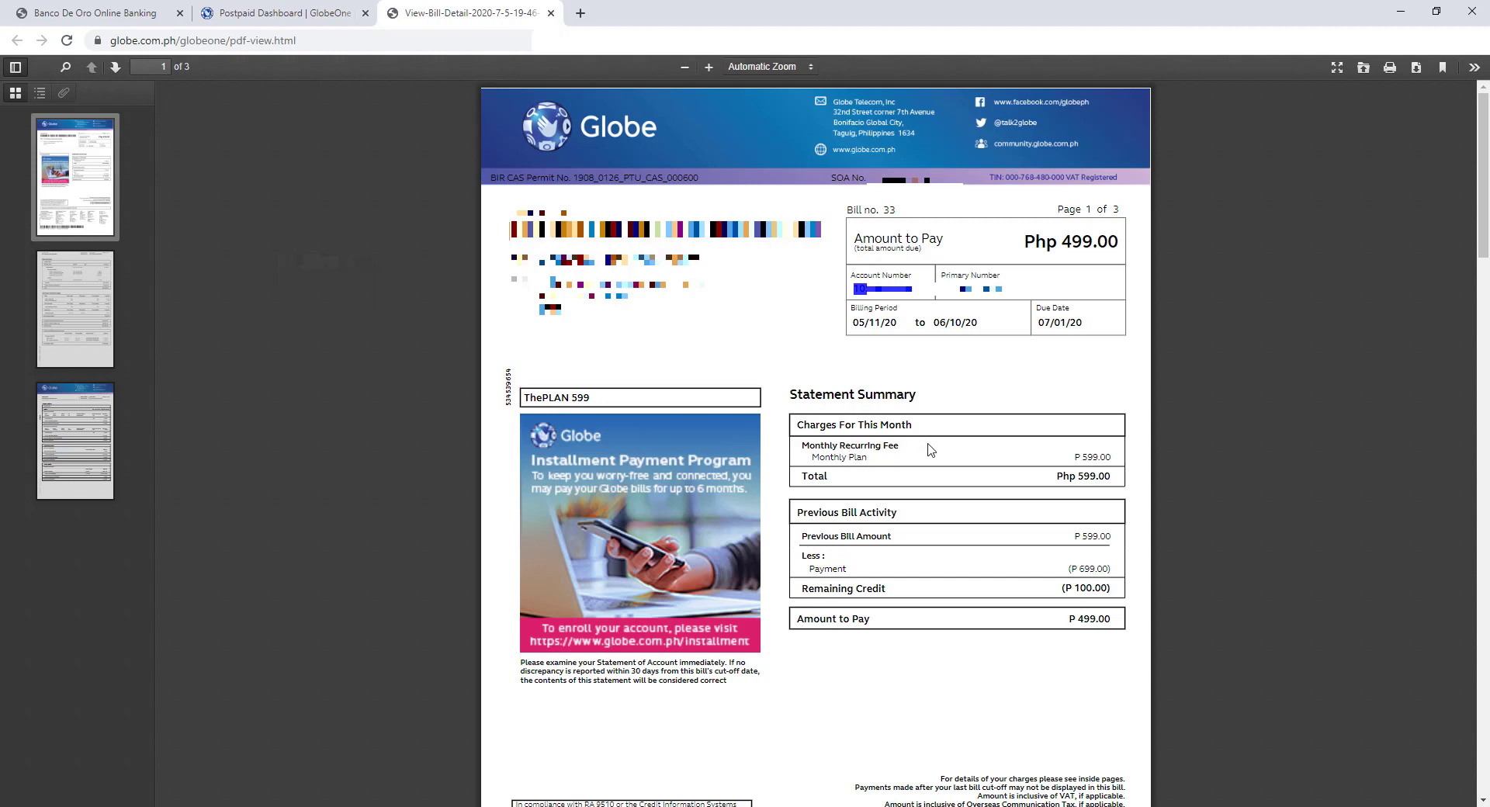
click(806, 323)
drag(855, 286, 916, 298)
right_click(893, 288)
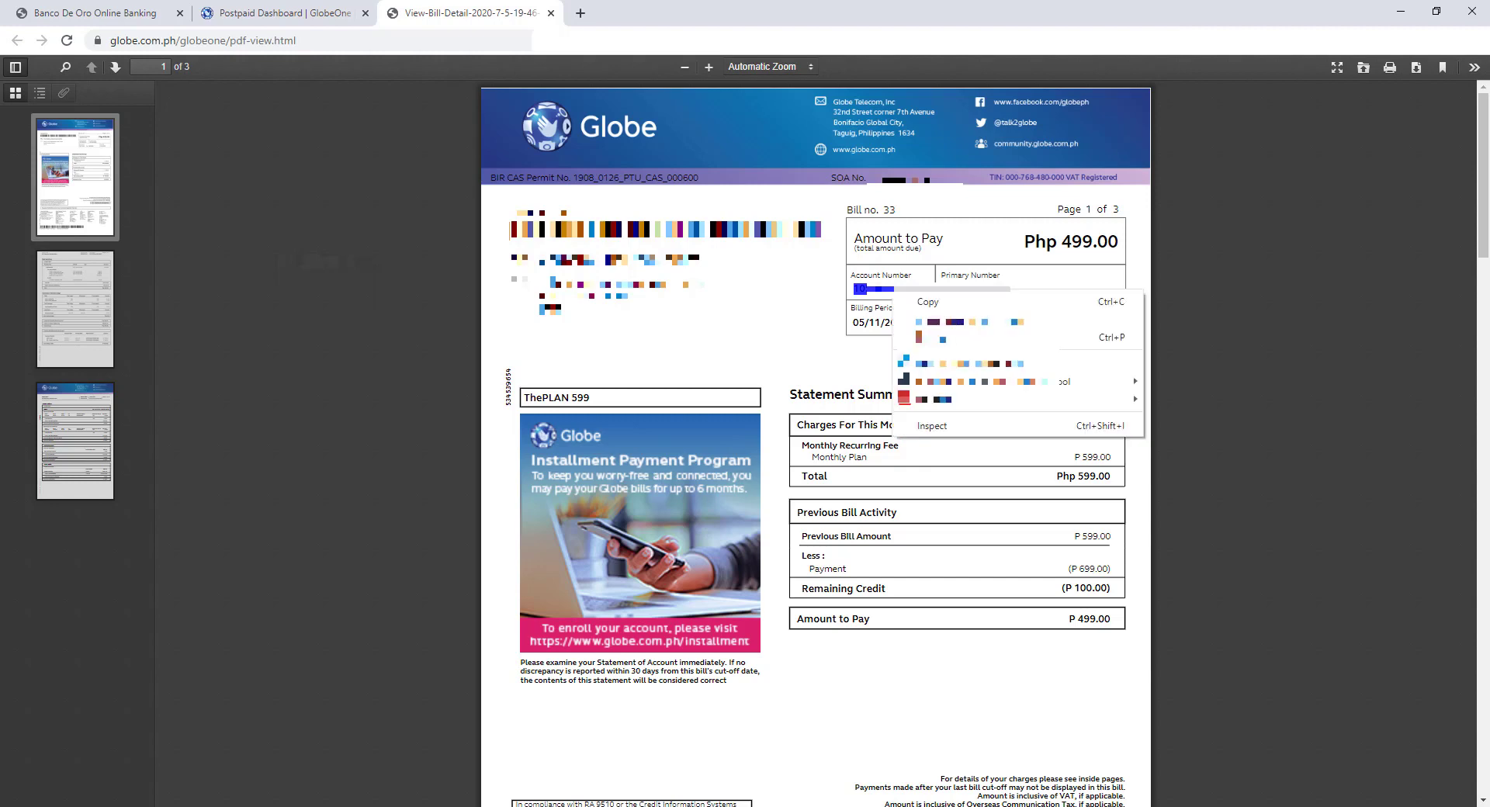
click(928, 302)
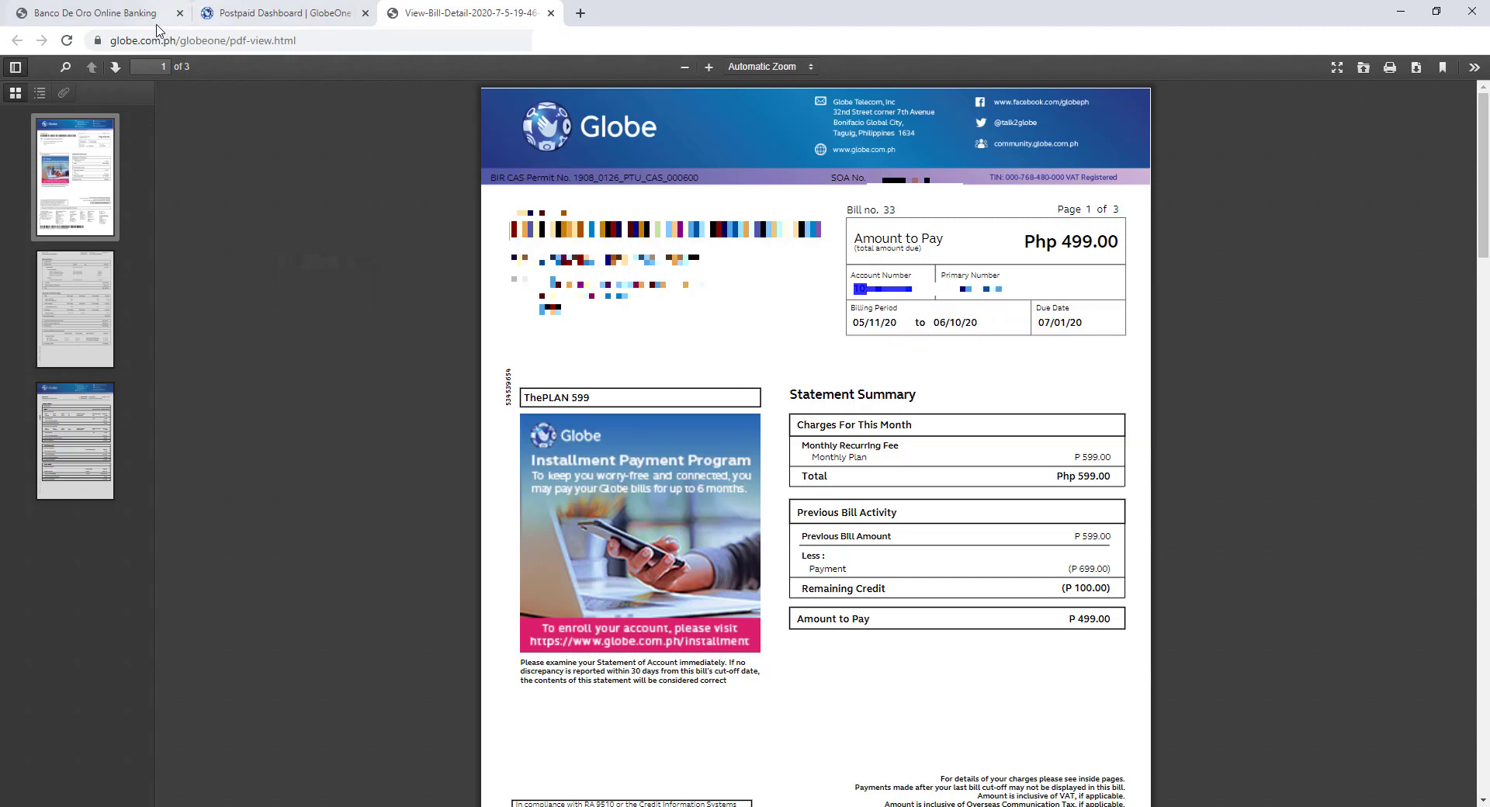
click(129, 13)
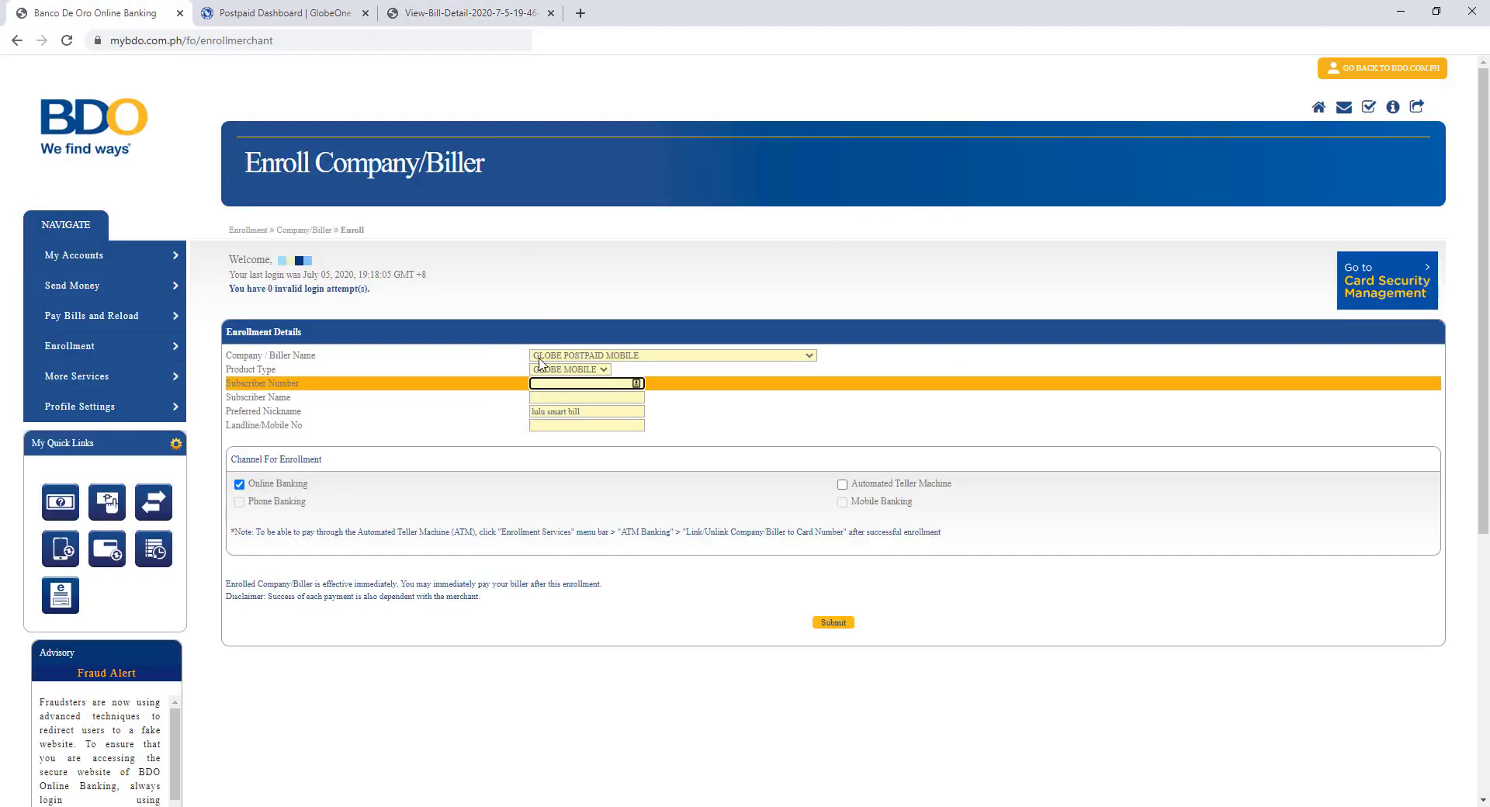
right_click(558, 382)
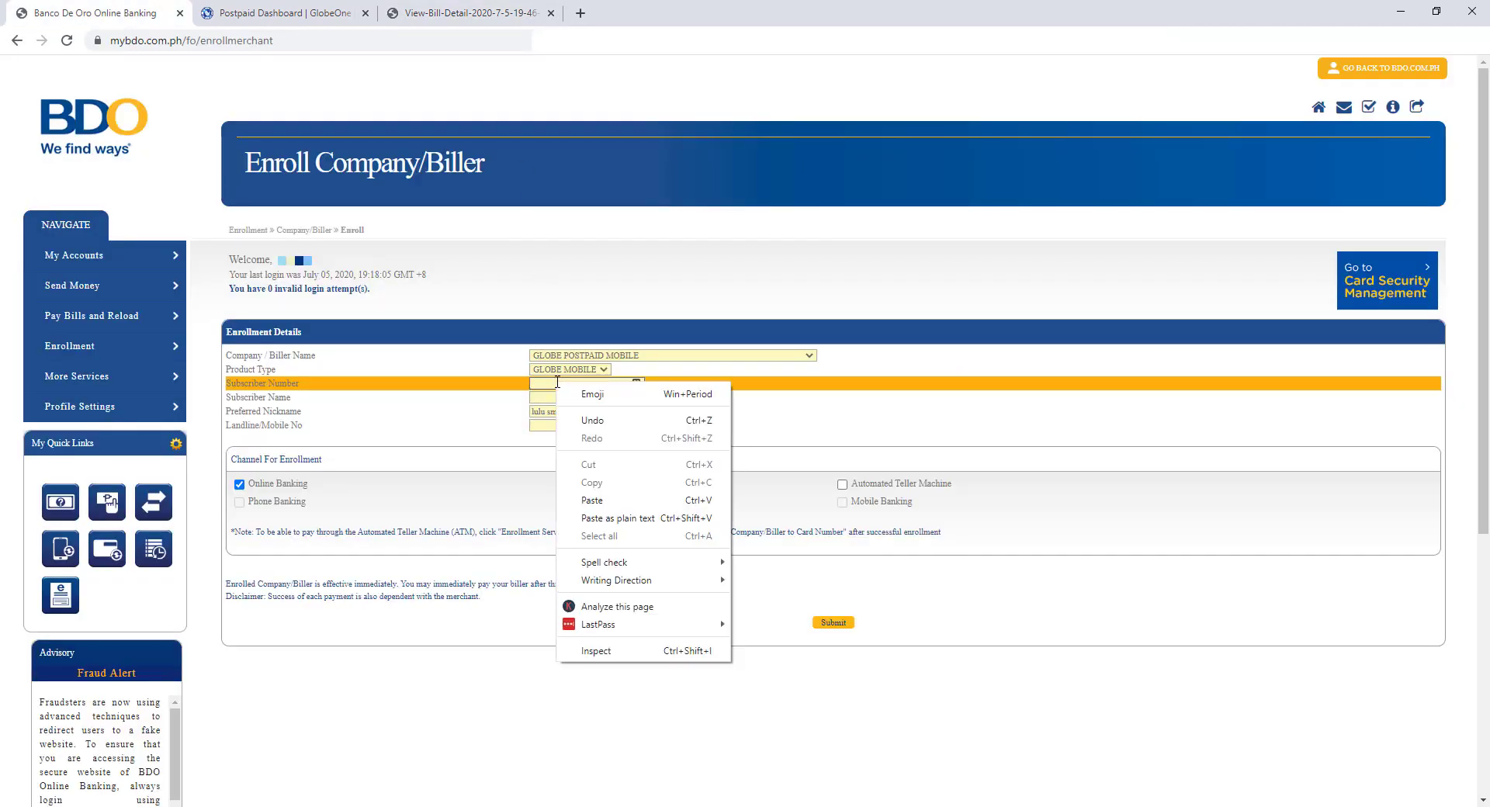
click(601, 501)
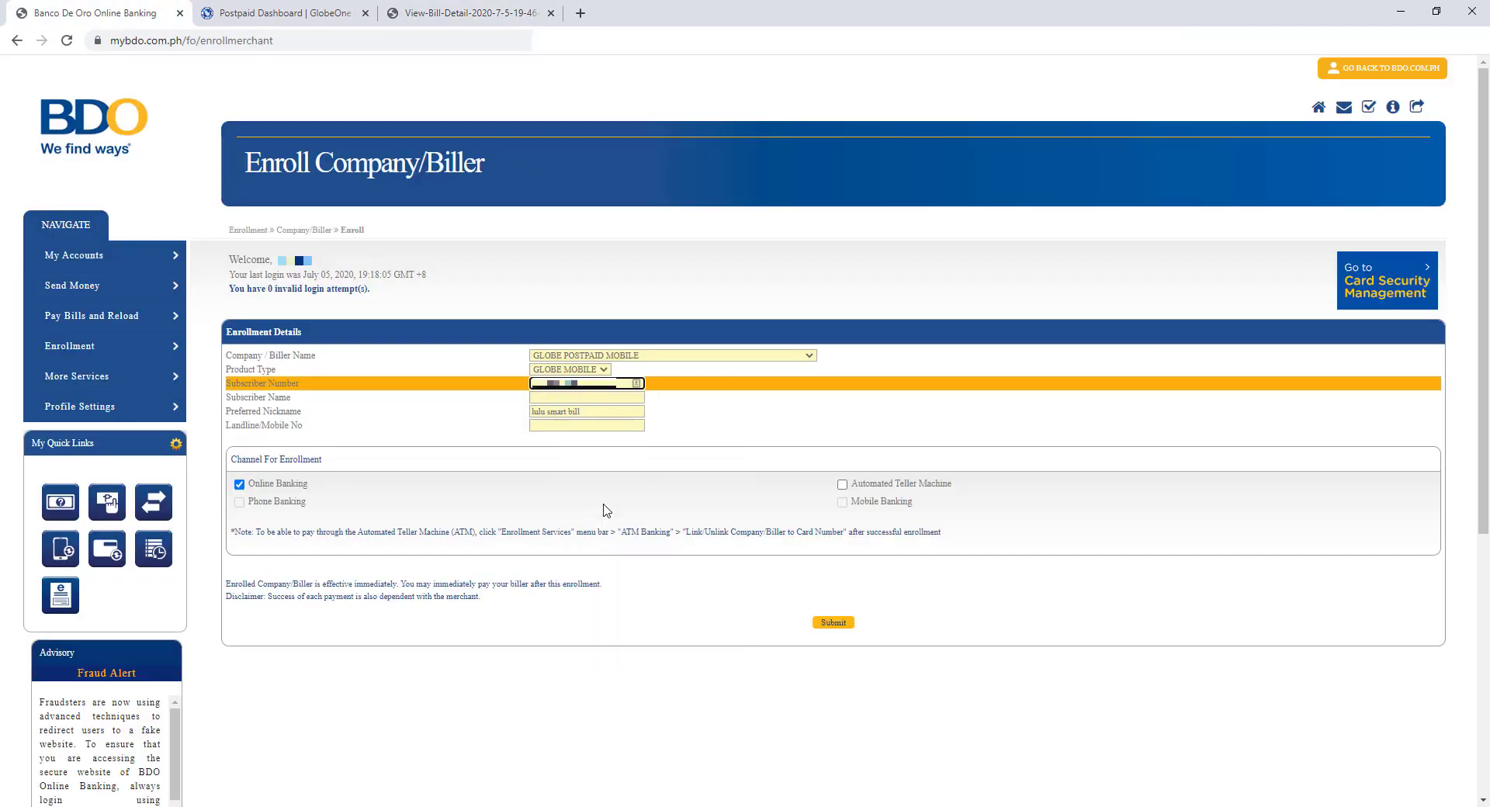
Step: Enter the subscriber's name and replace the preferred nickname with one identifying the Globe postpaid bill
click(551, 397)
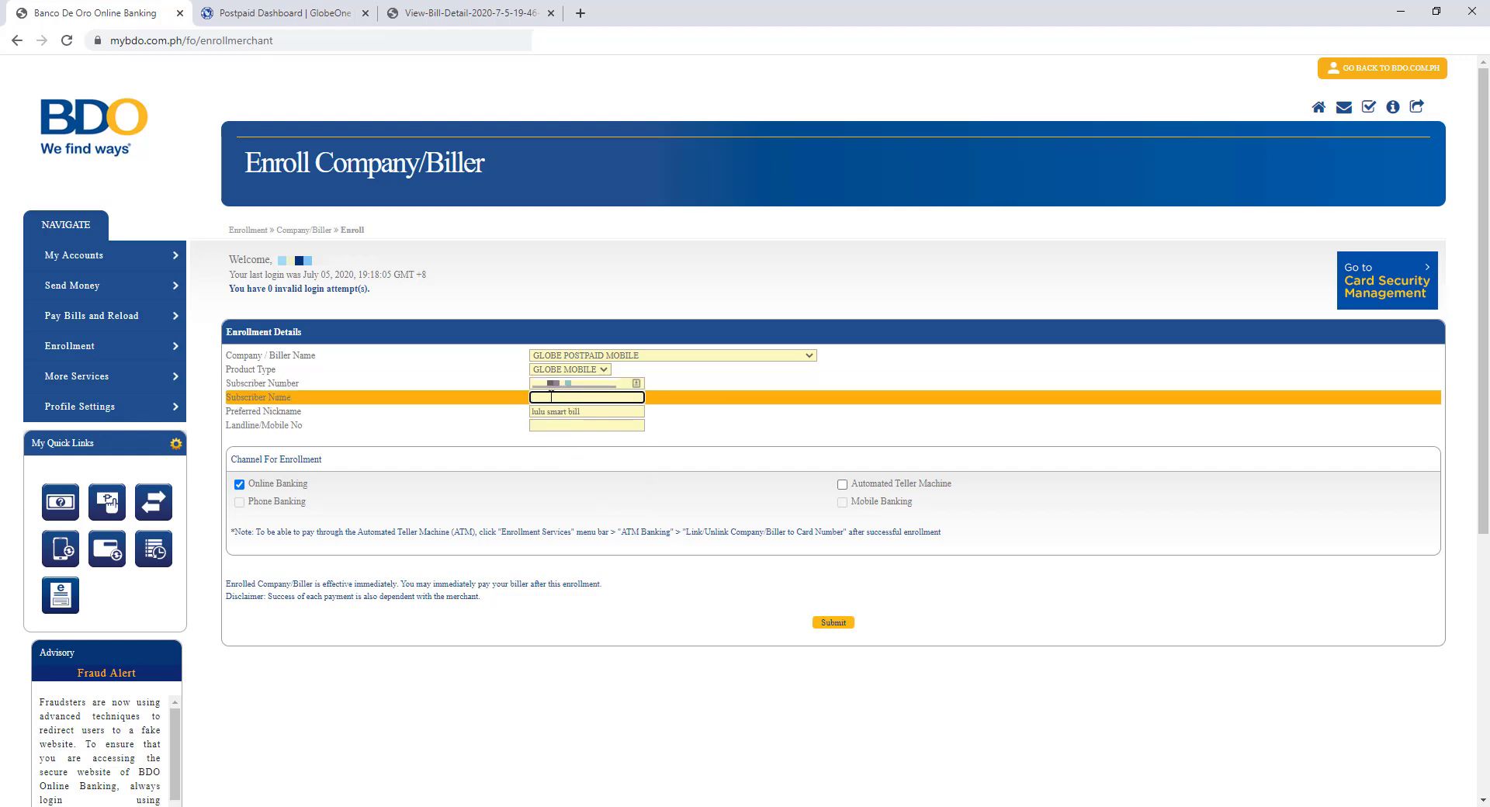
key(ctrl+v)
key(Tab)
key(BackSpace)
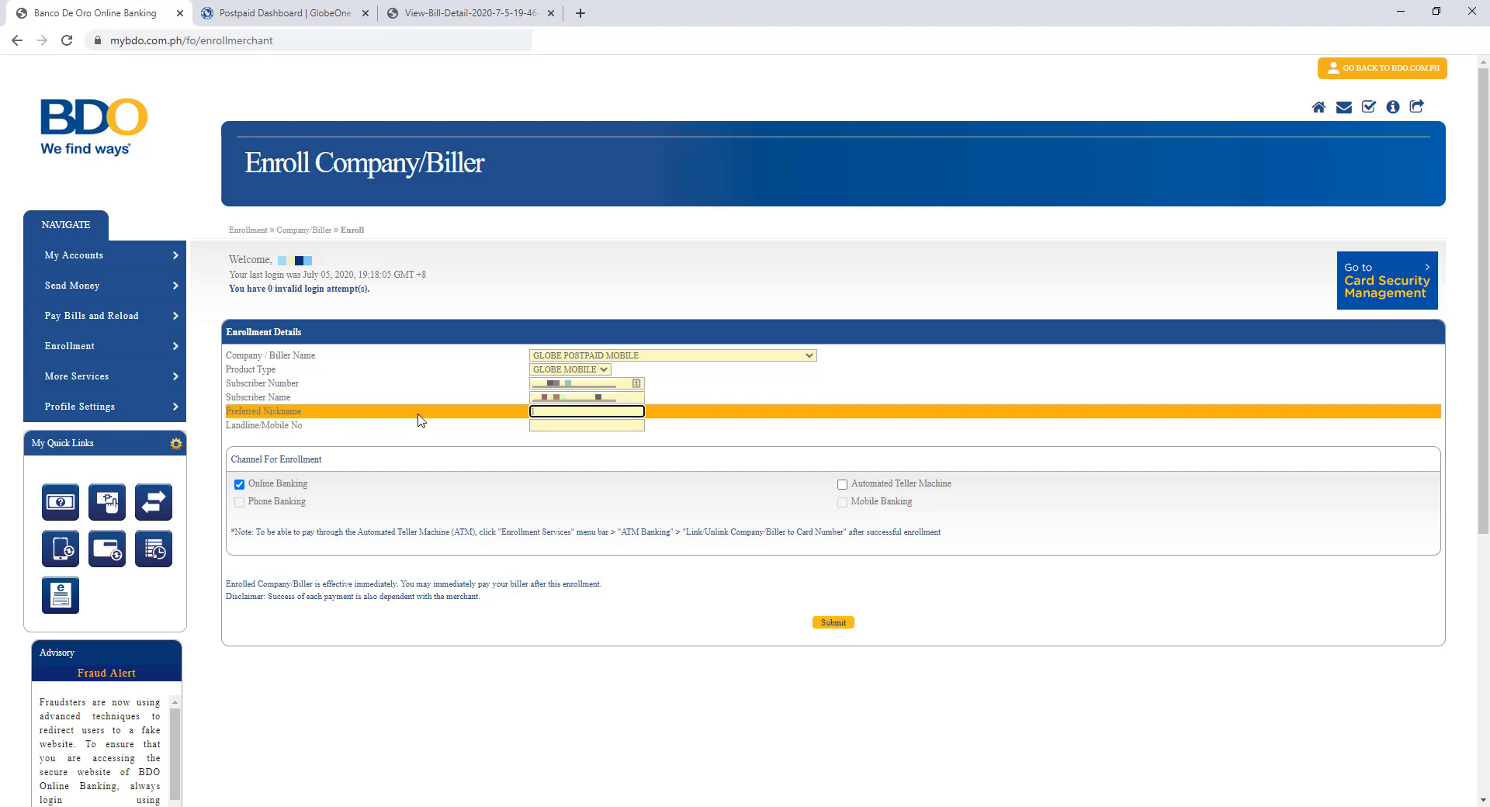
text(Lulu Globe Postpaid)
Step: Enter the subscriber's mobile number, then submit and confirm the biller enrollment
drag(309, 427, 226, 431)
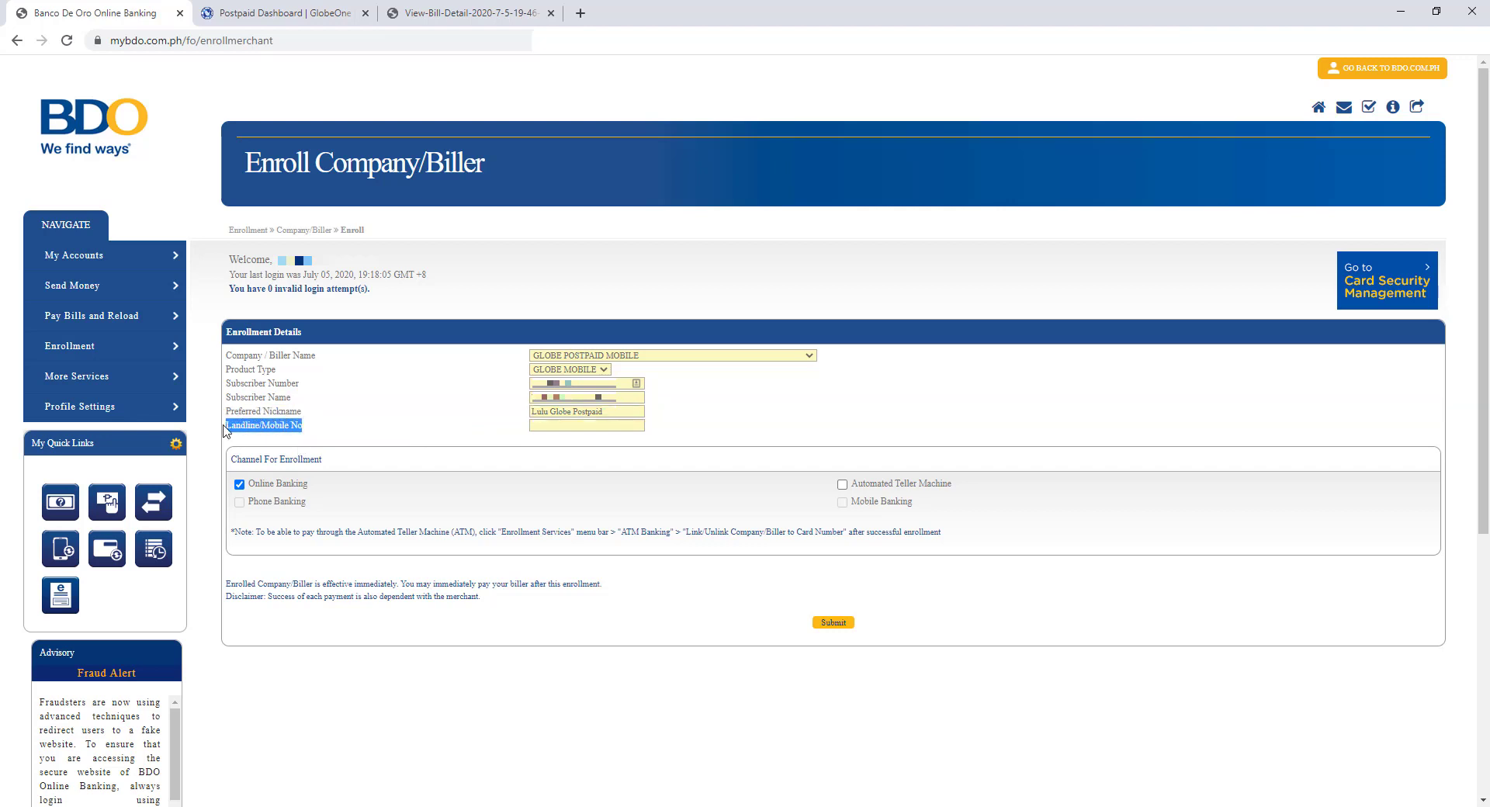
click(552, 425)
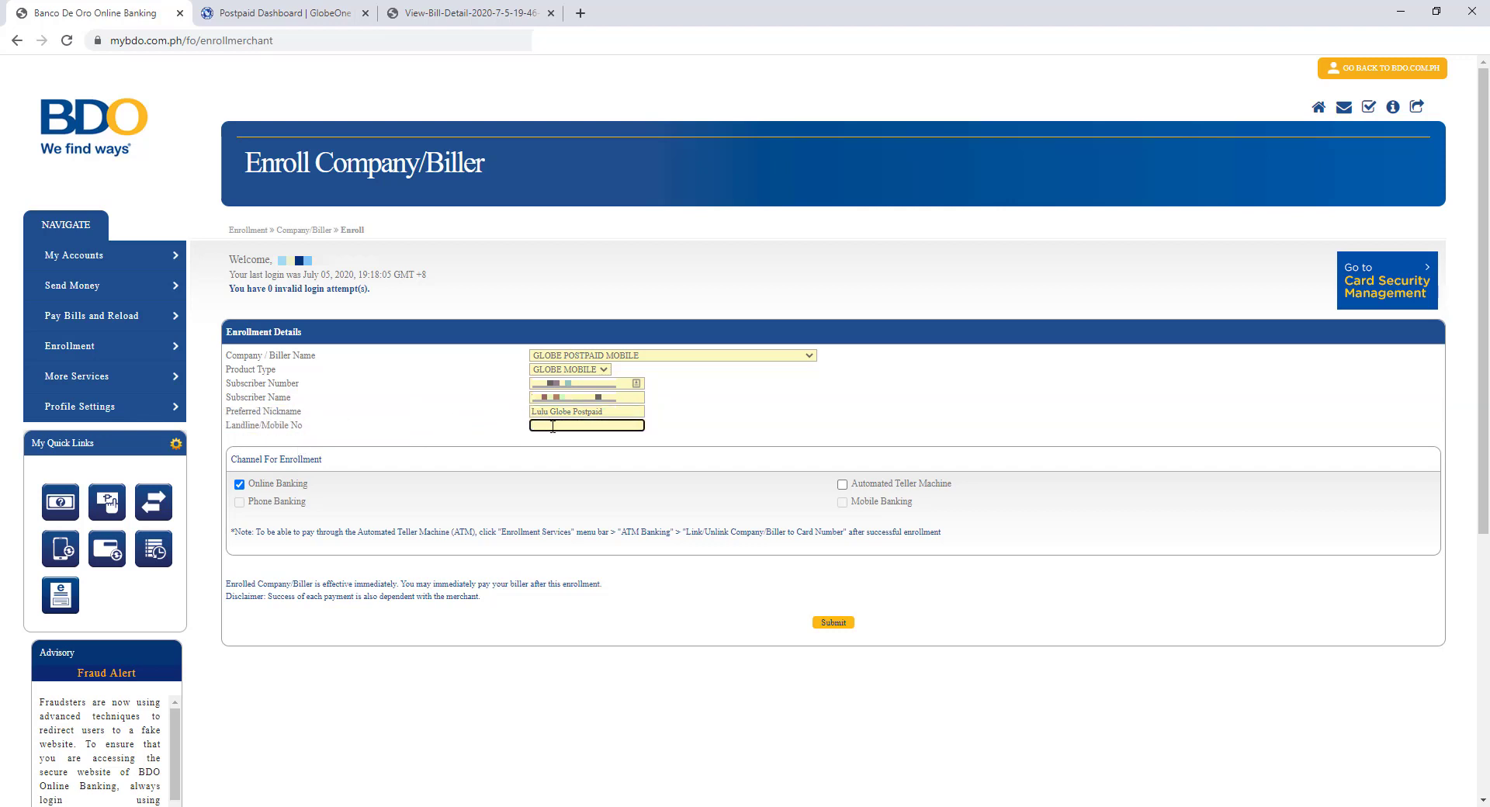
text(09178)
click(830, 622)
click(821, 128)
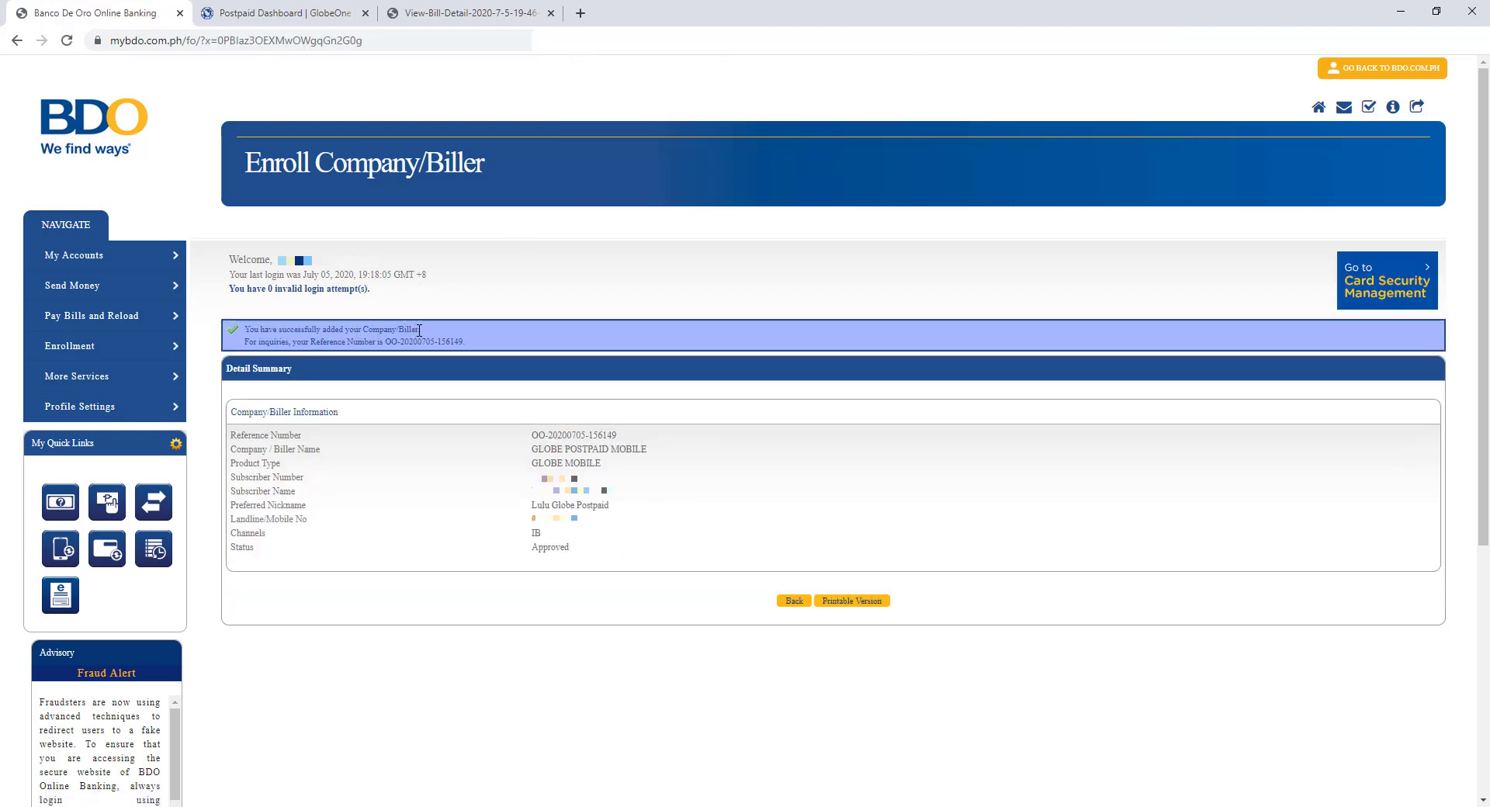
drag(419, 329, 249, 330)
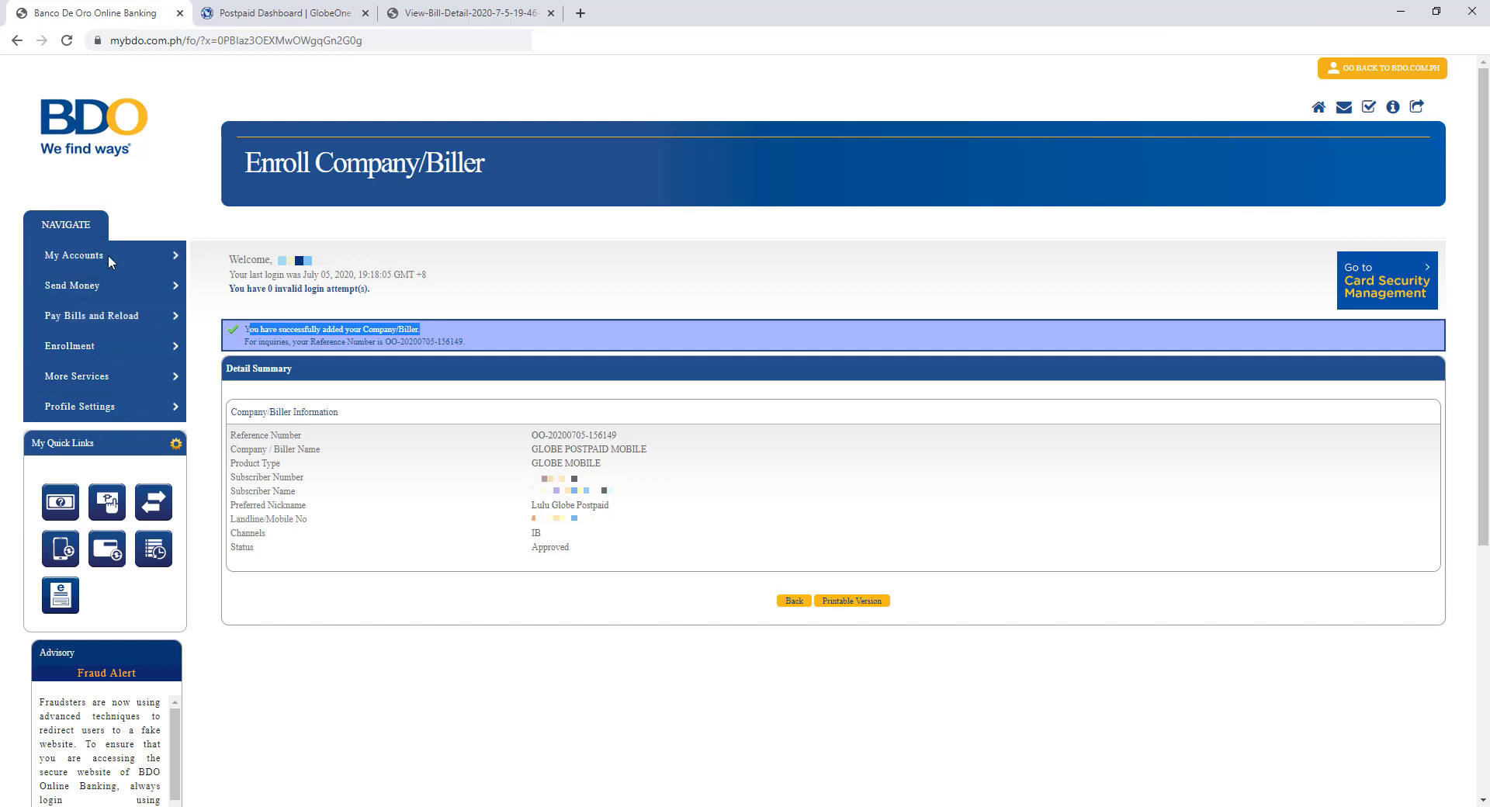
Step: Open the Pay Bills form and choose the enrolled GLOBE POSTPAID MOBILE biller as payee
click(107, 316)
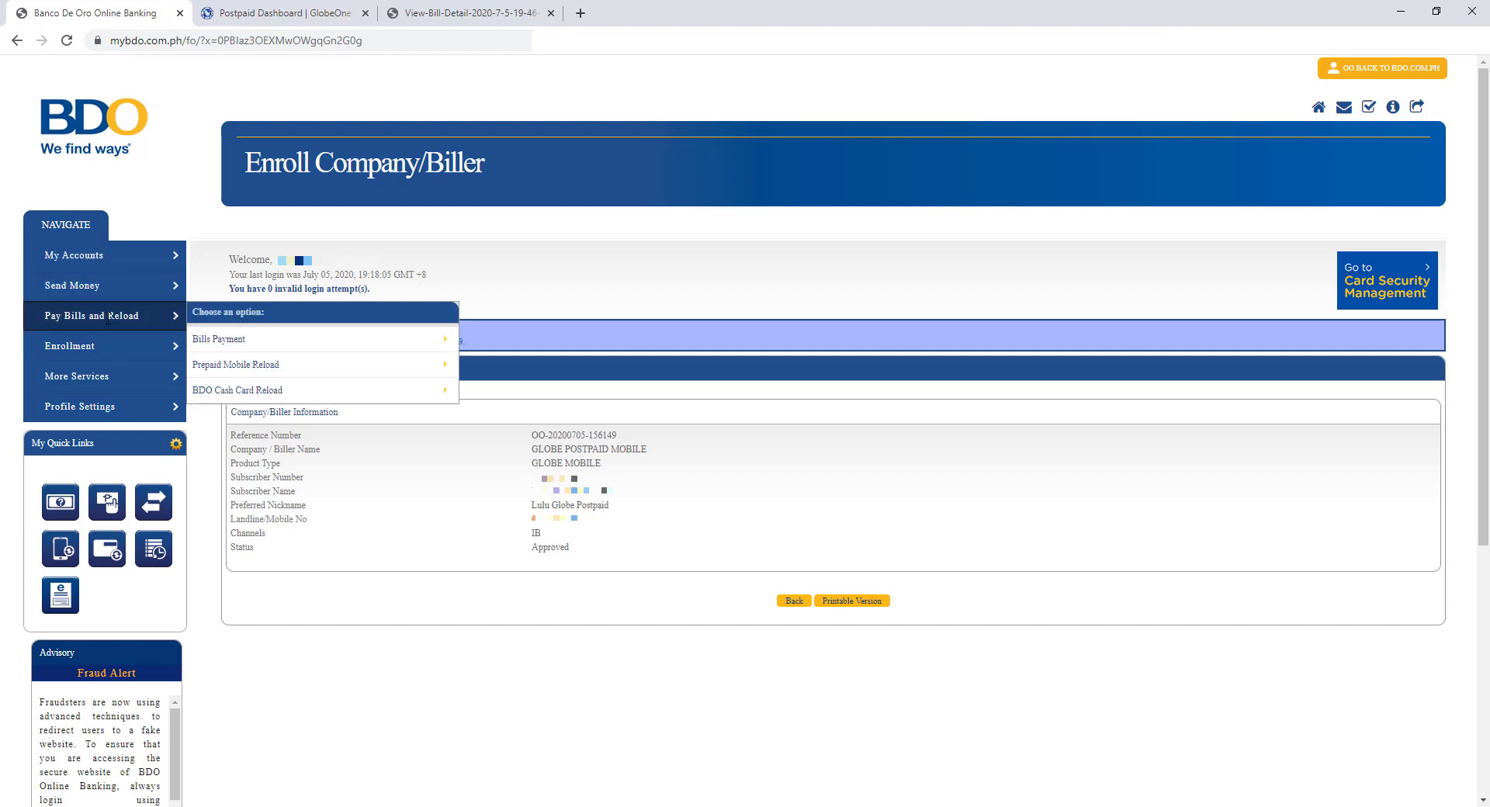
click(211, 342)
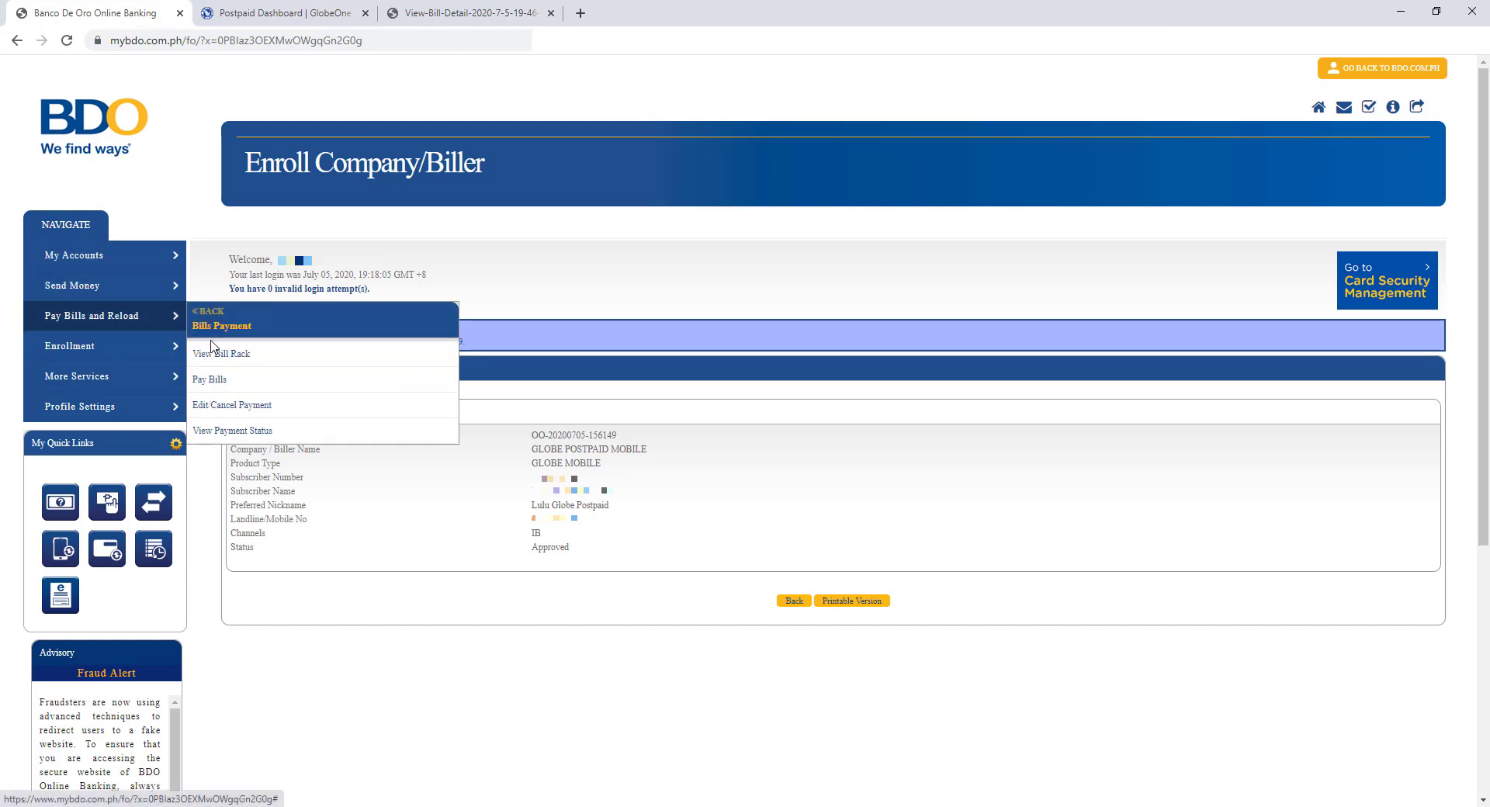
click(214, 385)
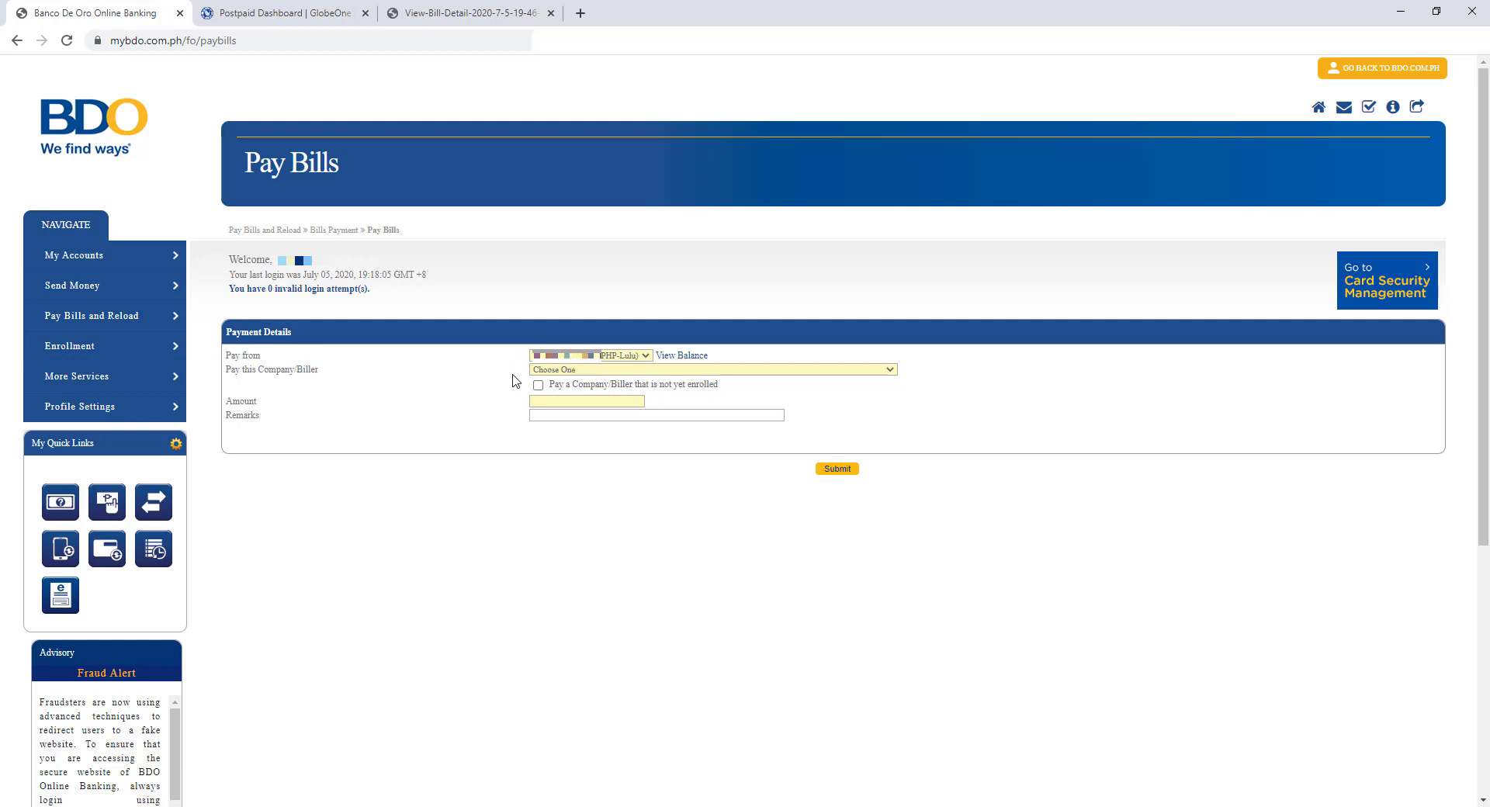
click(559, 371)
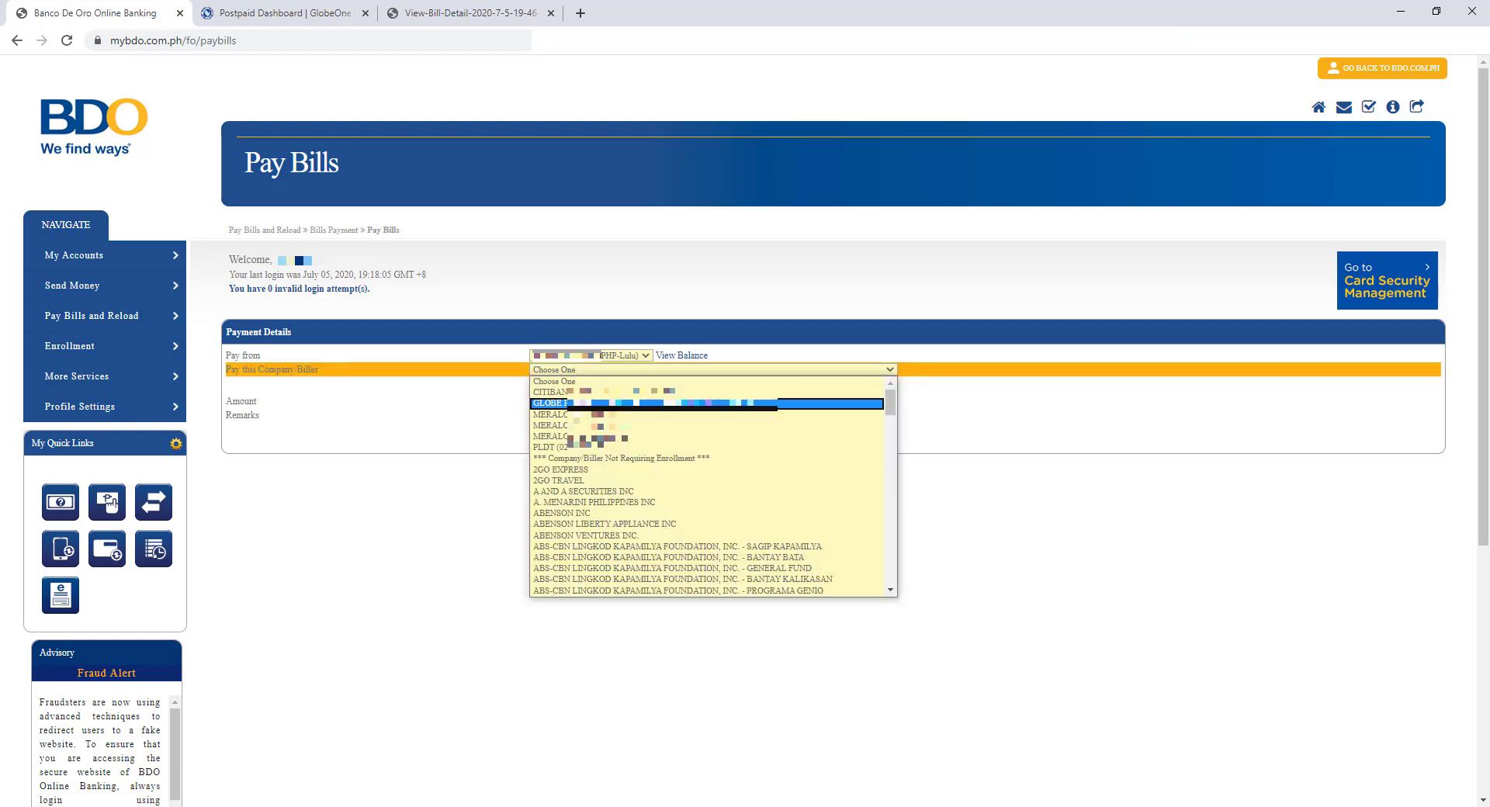
click(578, 405)
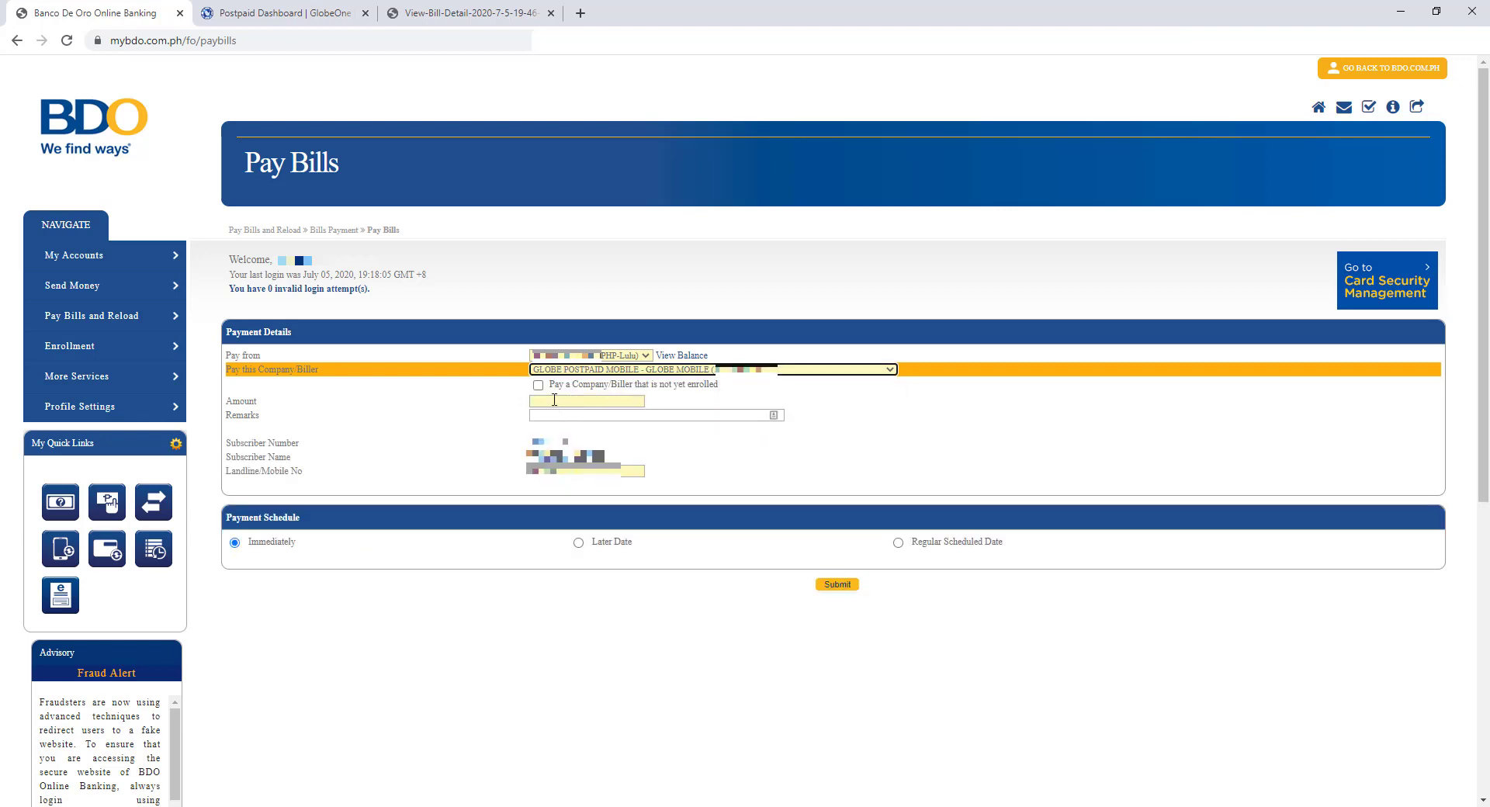
Step: Enter 499 as the payment amount from the Globe bill and "bill for june" as the remarks
click(554, 400)
click(469, 13)
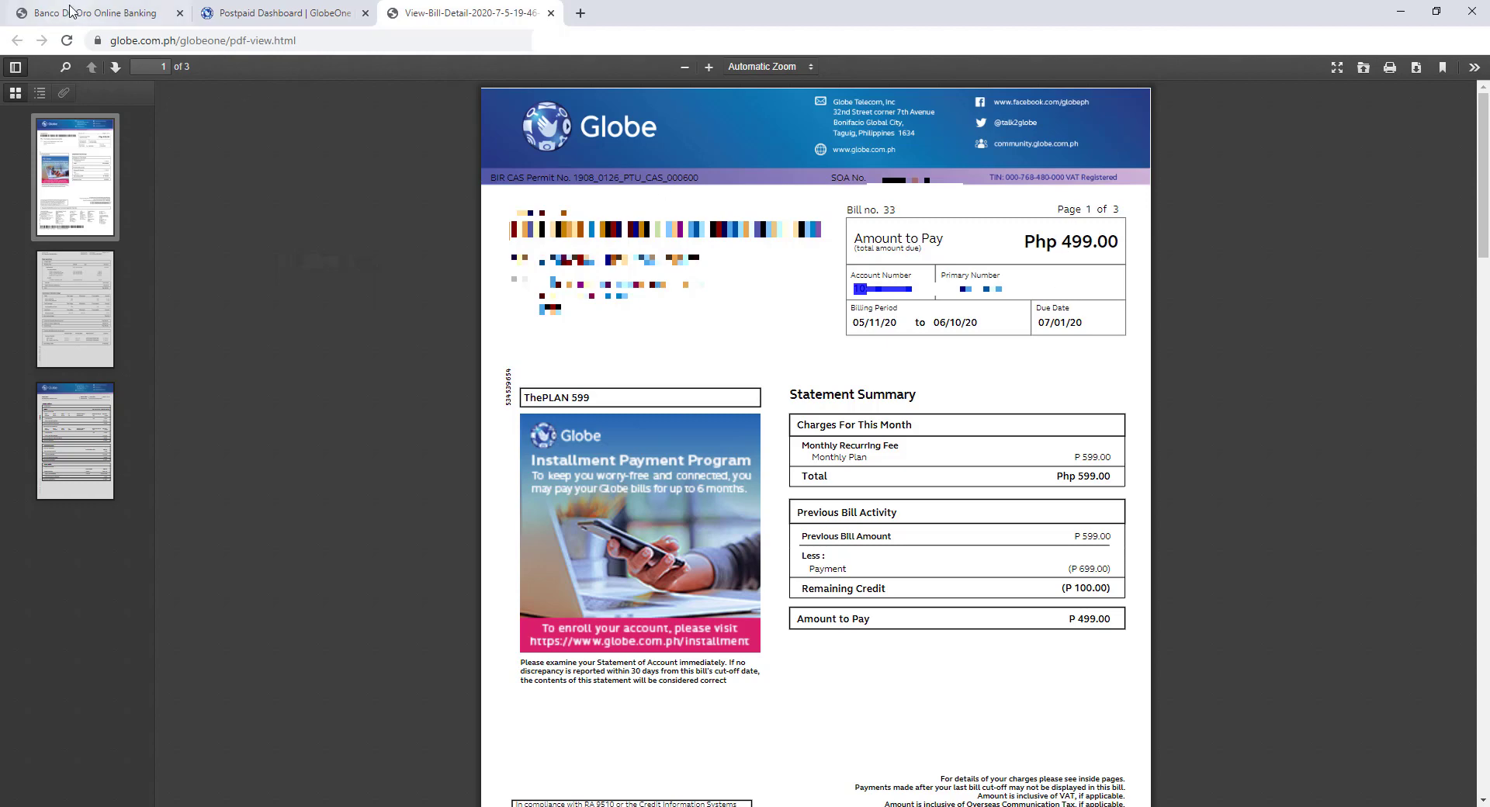
click(93, 13)
click(543, 400)
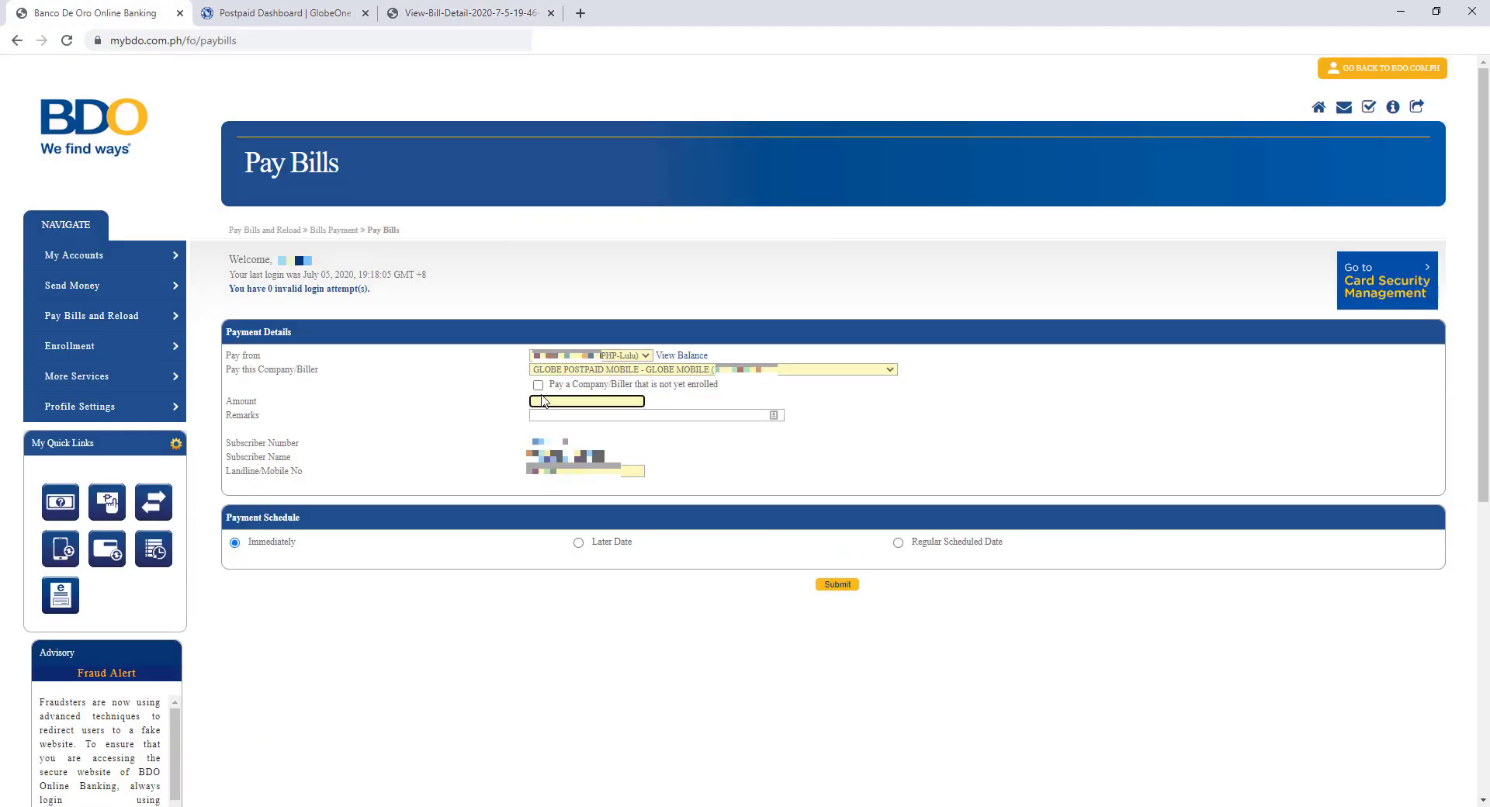
text(499)
click(652, 418)
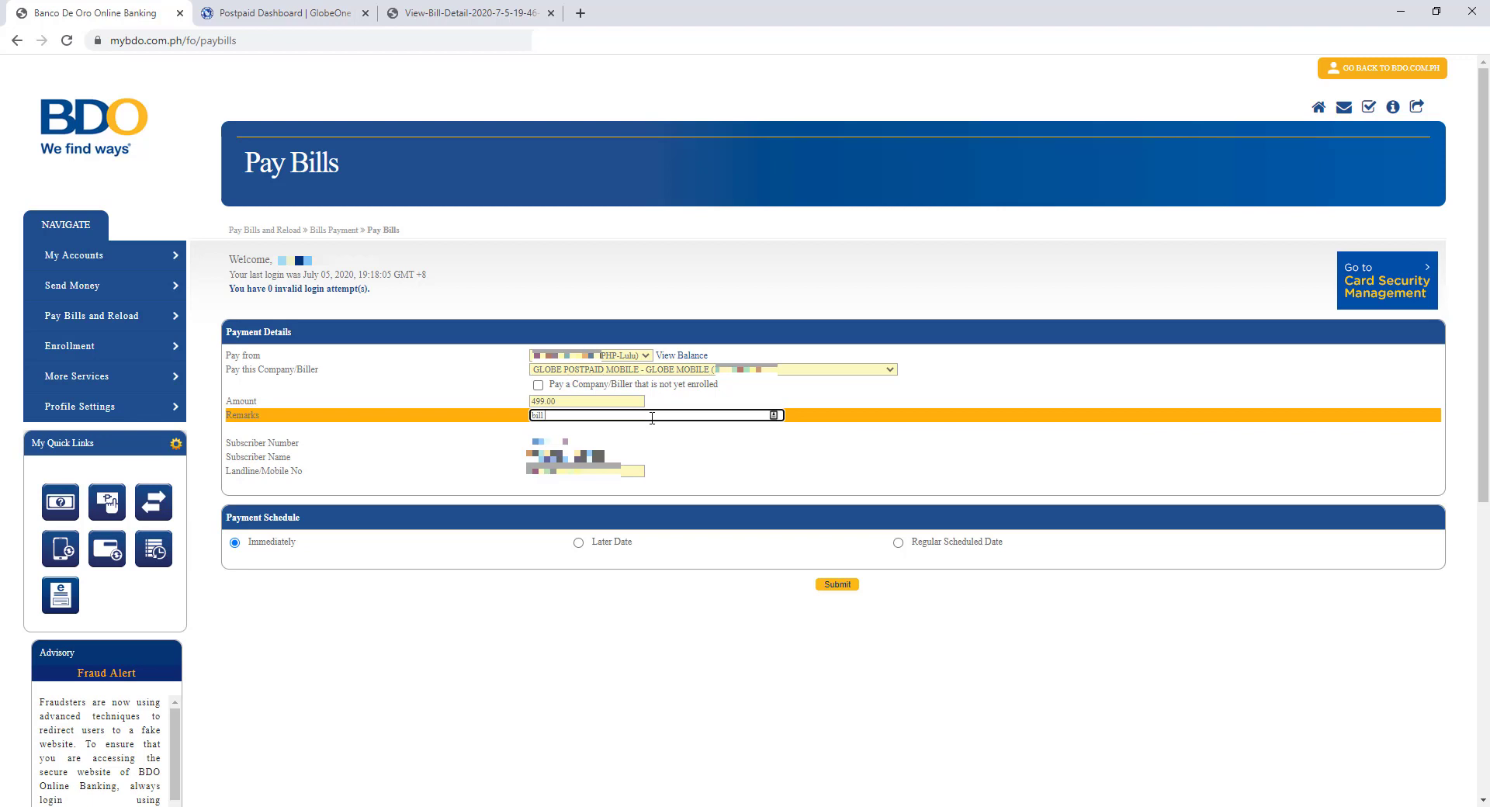
text(bill for june)
drag(603, 463, 226, 457)
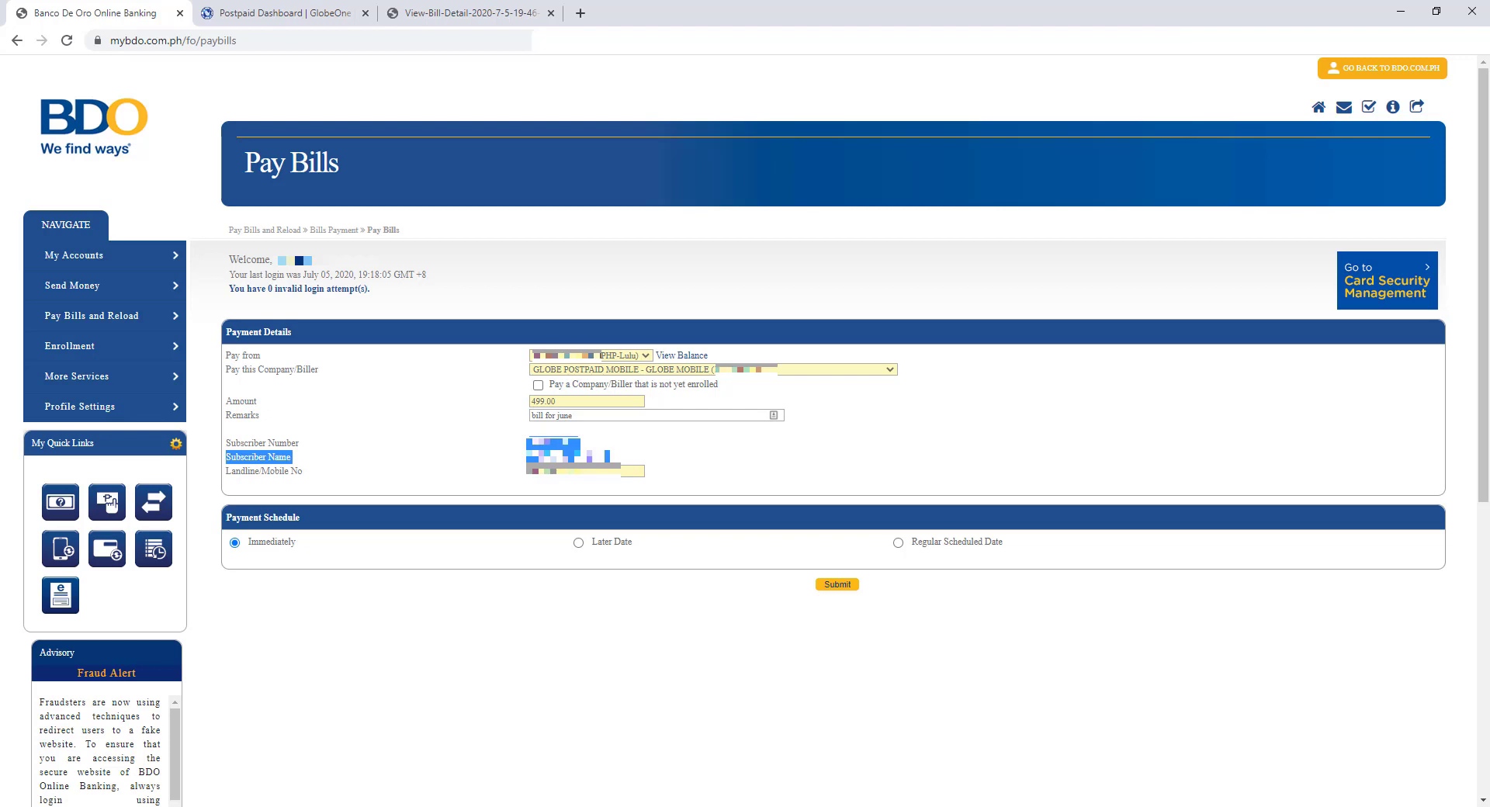
click(466, 590)
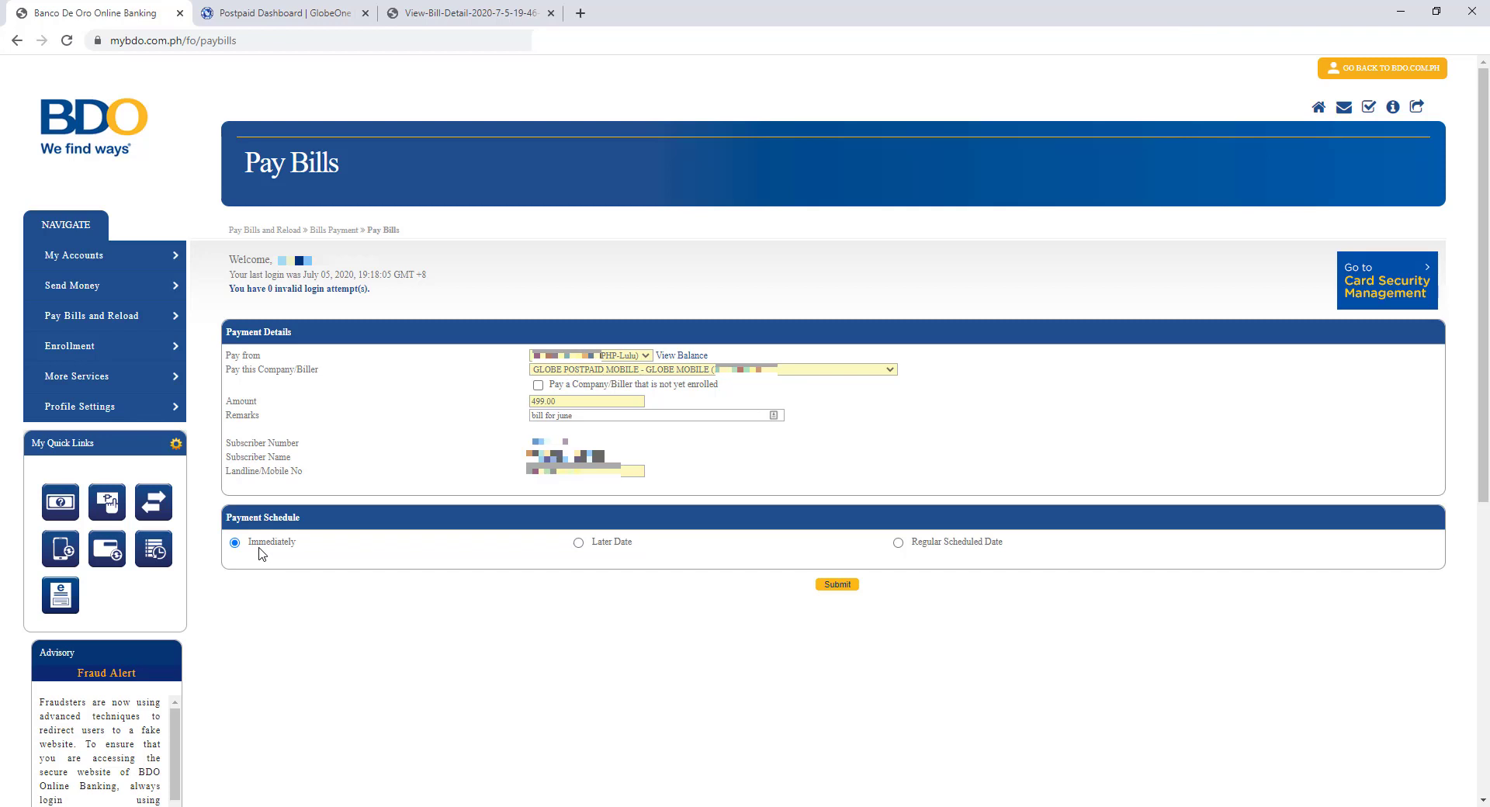
Step: Check today's date in the system calendar and schedule the payment for a later date, 07/08/2020
click(1435, 803)
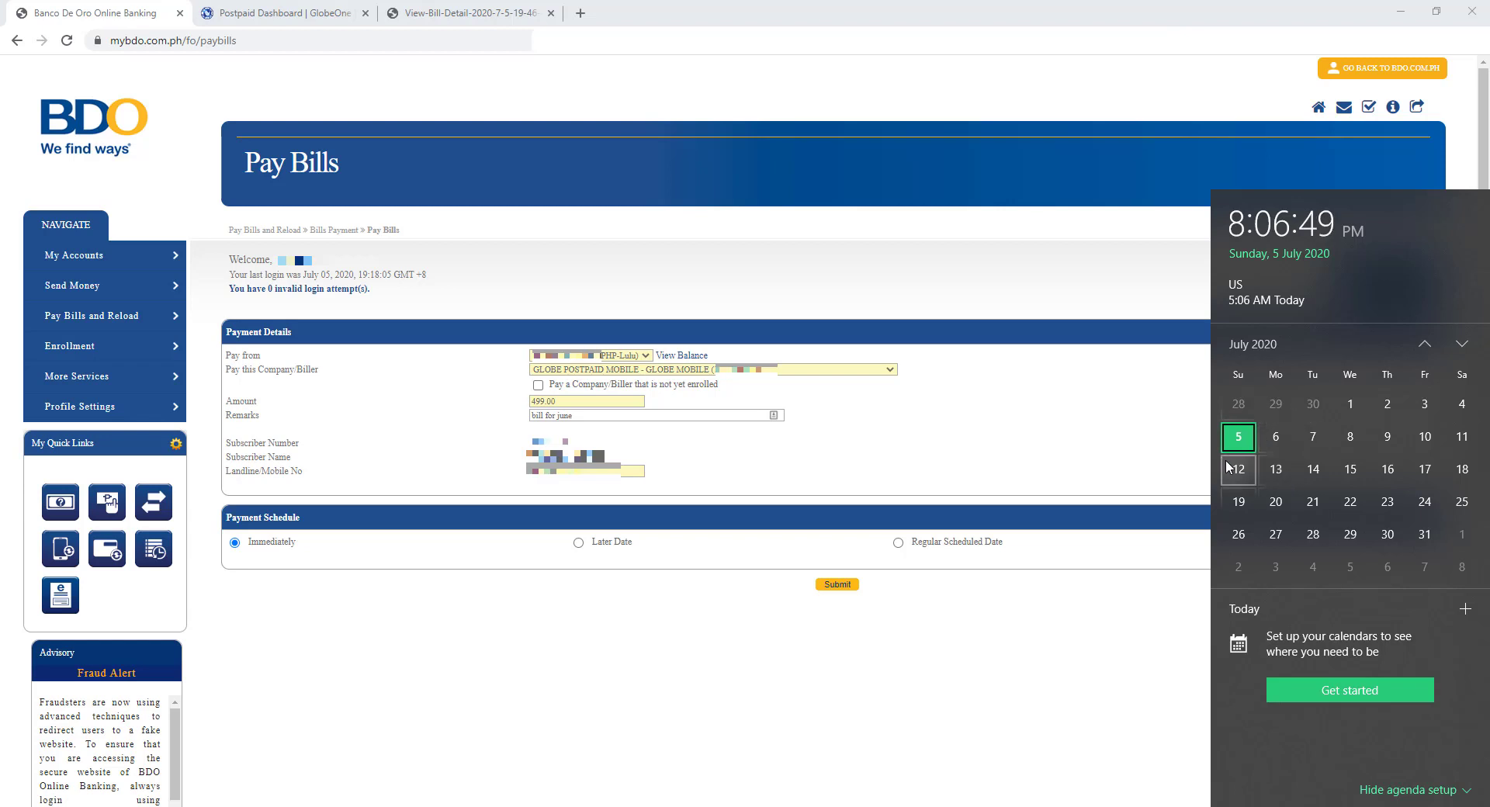
click(597, 681)
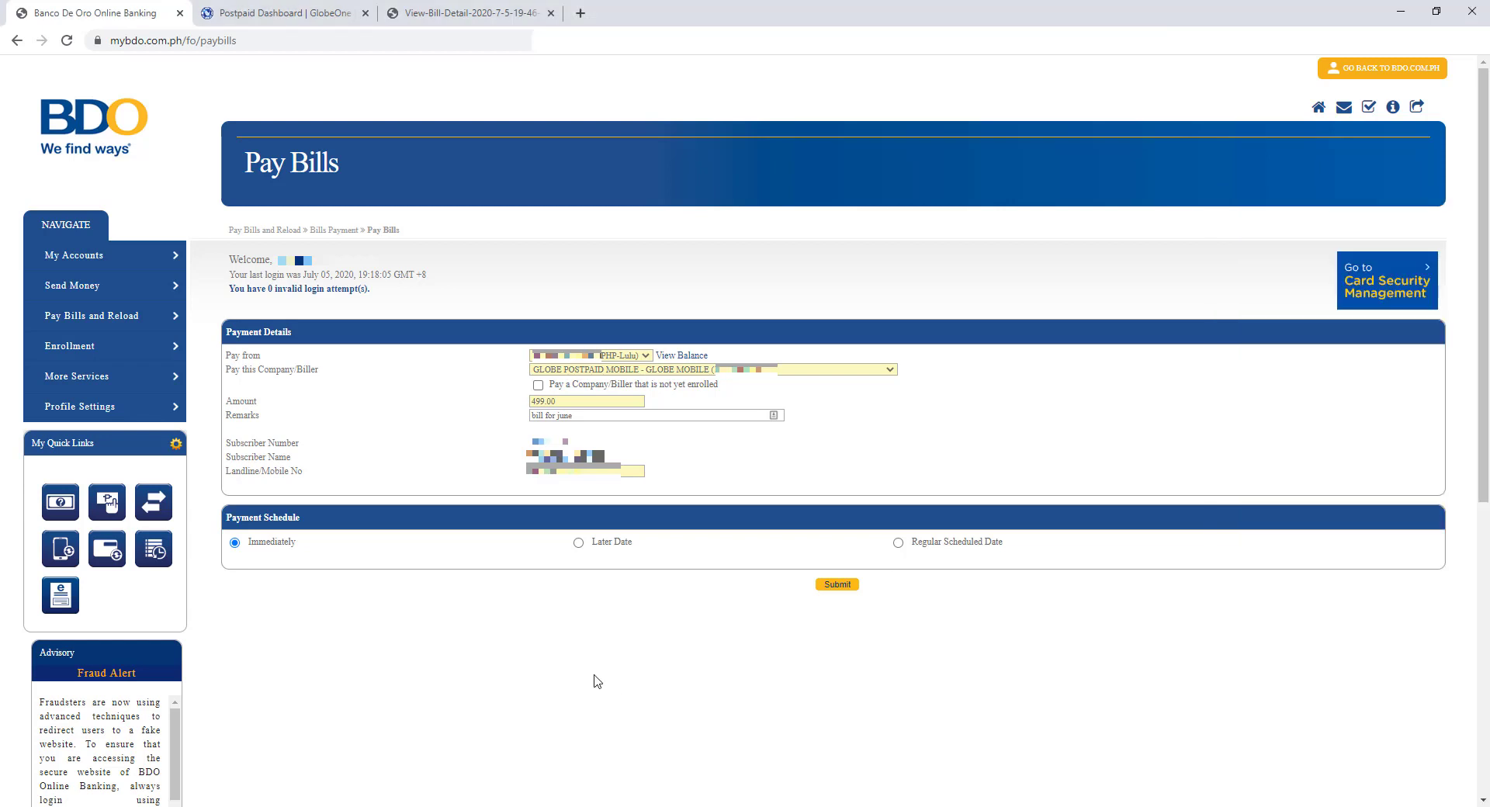
click(578, 543)
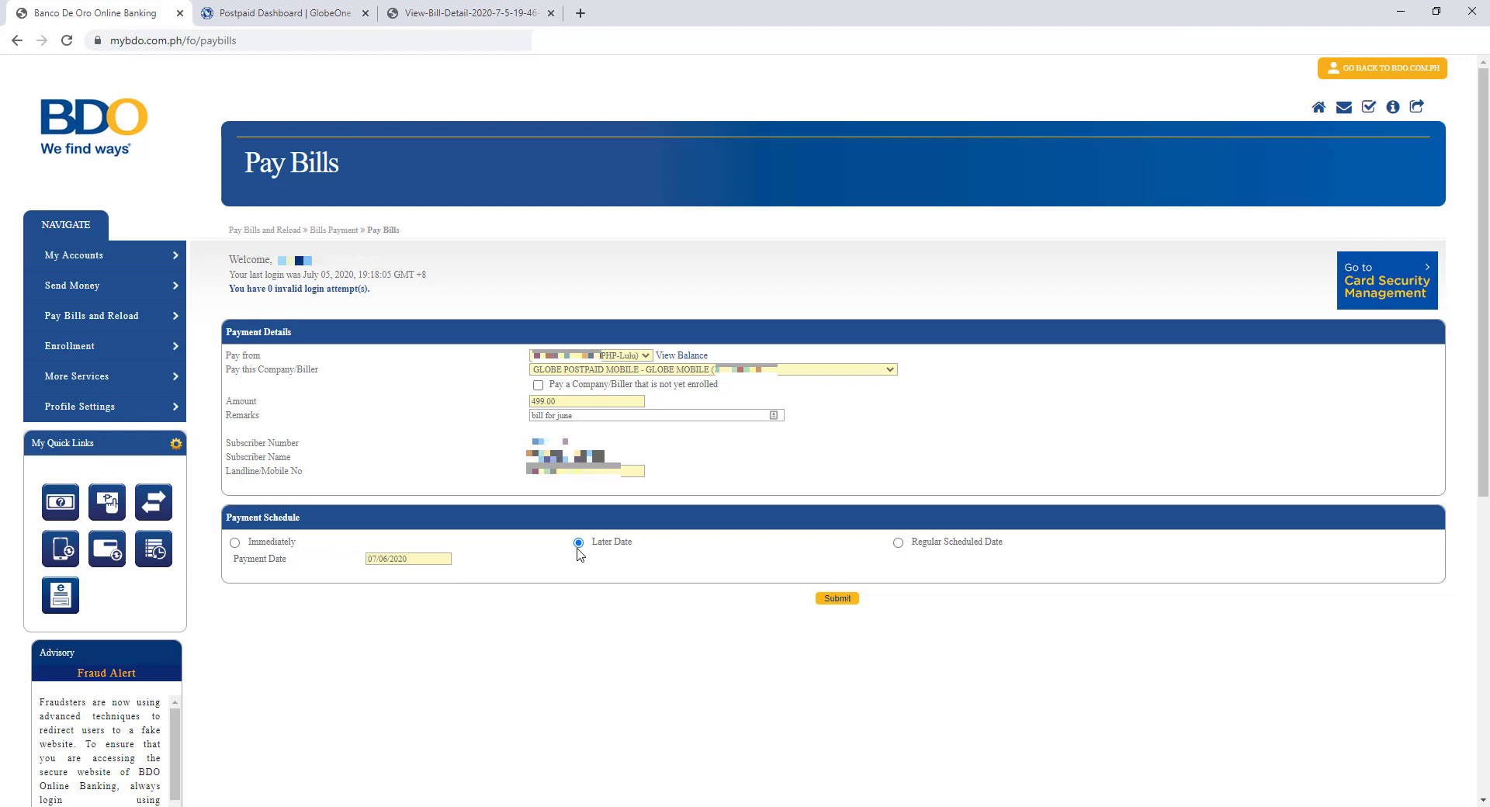
click(419, 559)
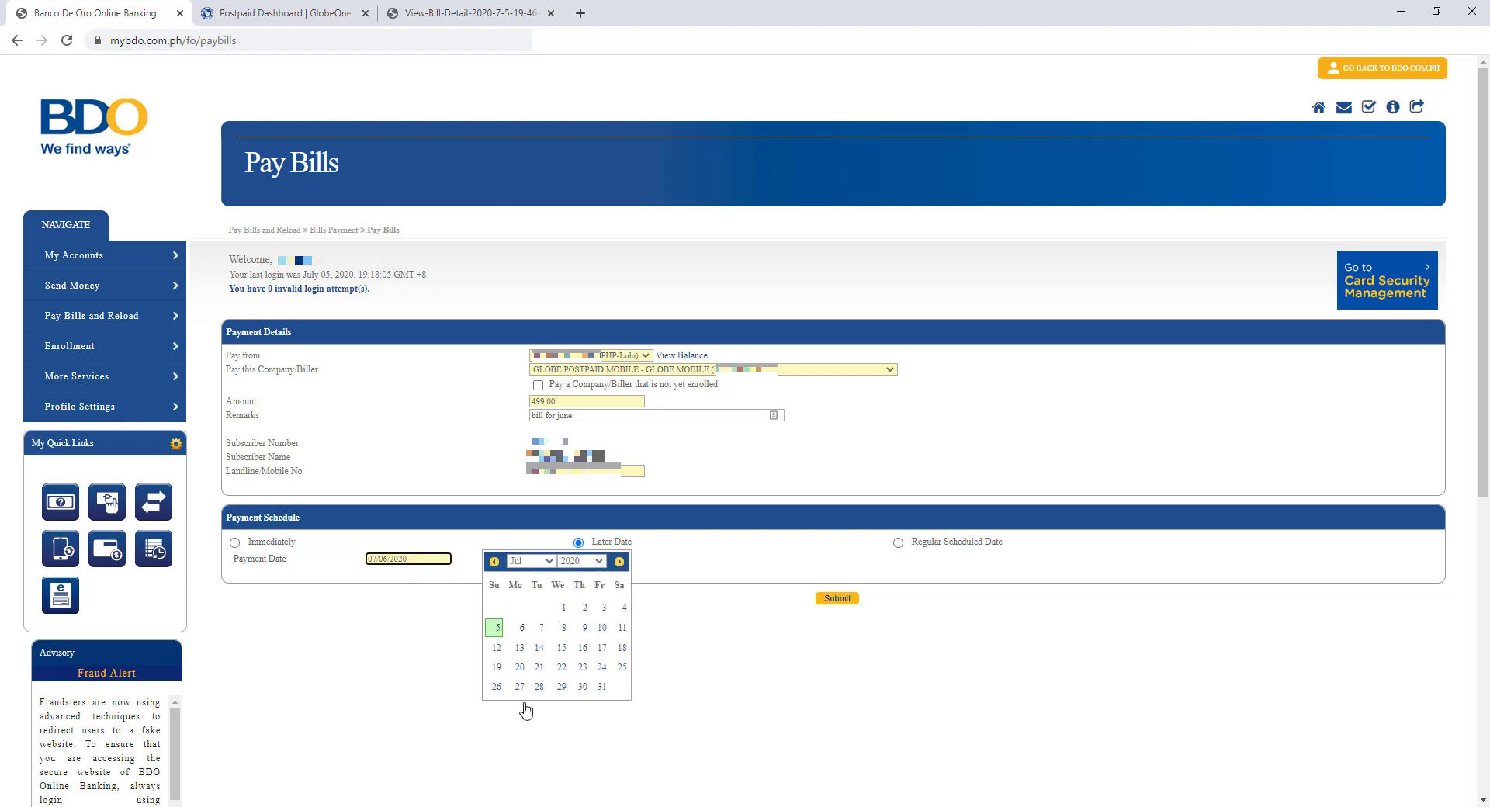
click(561, 644)
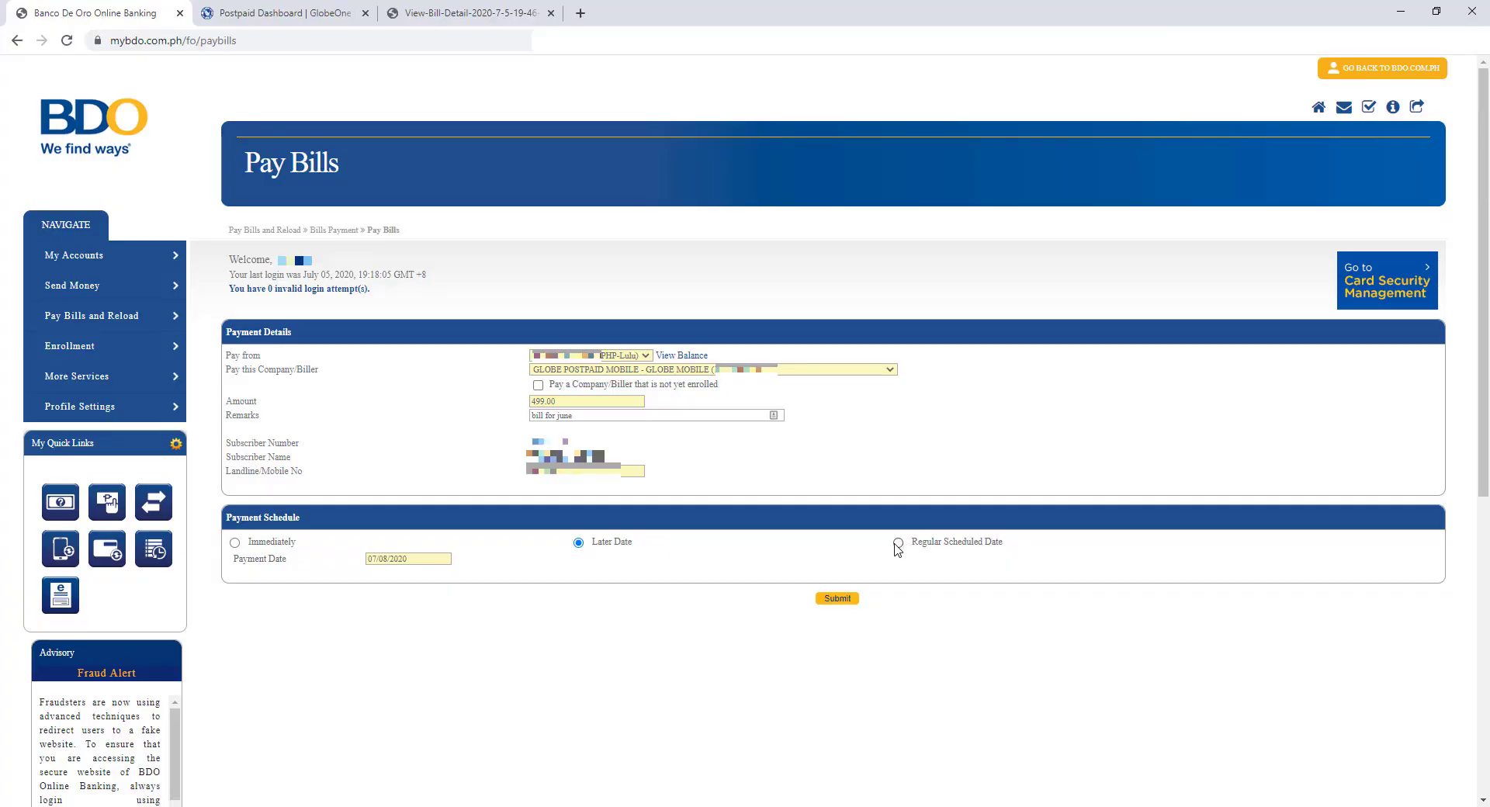
Step: Schedule the payment on a regular basis with Monthly frequency on day 10 of the month
click(898, 543)
click(419, 560)
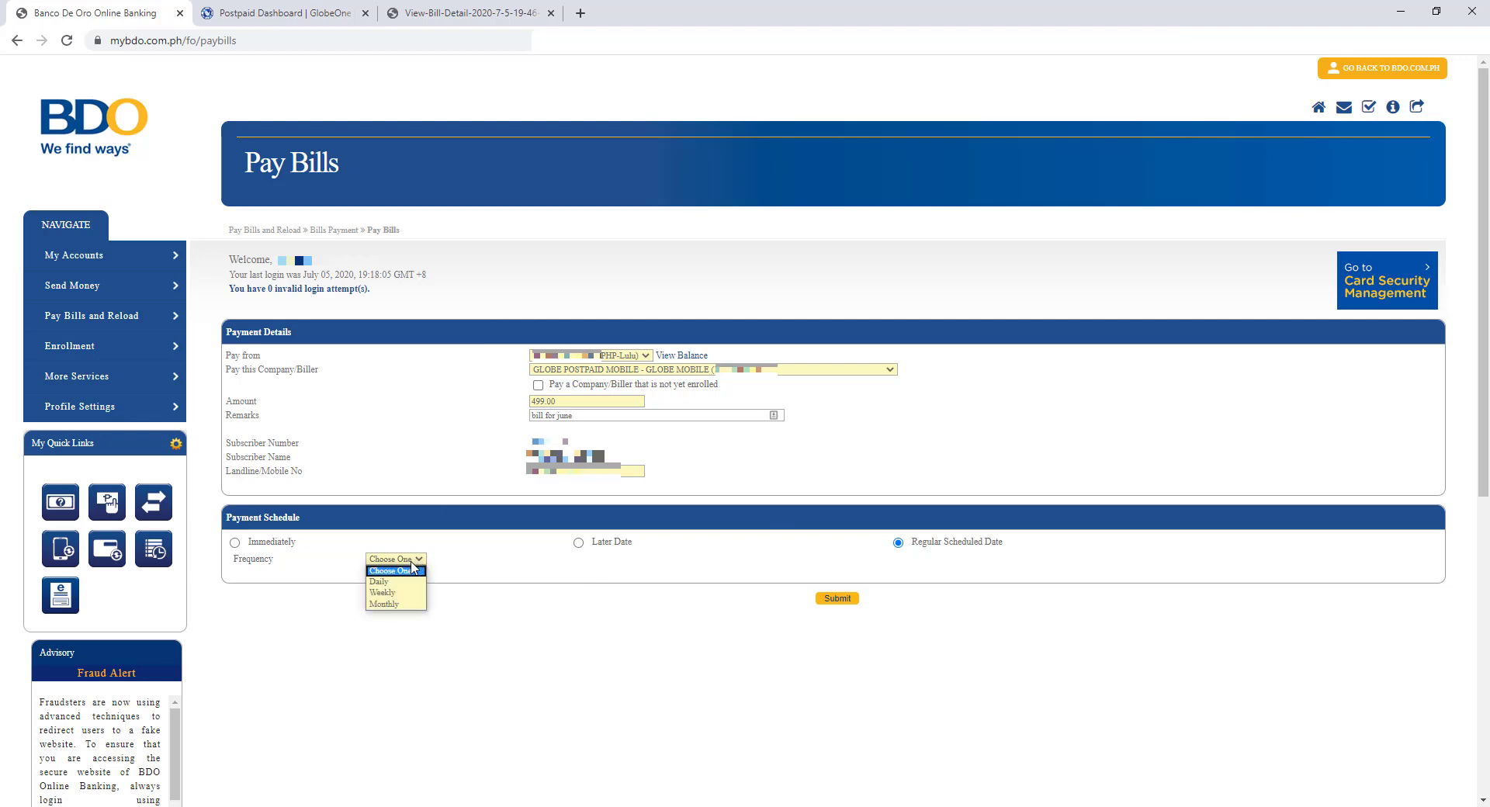
click(383, 604)
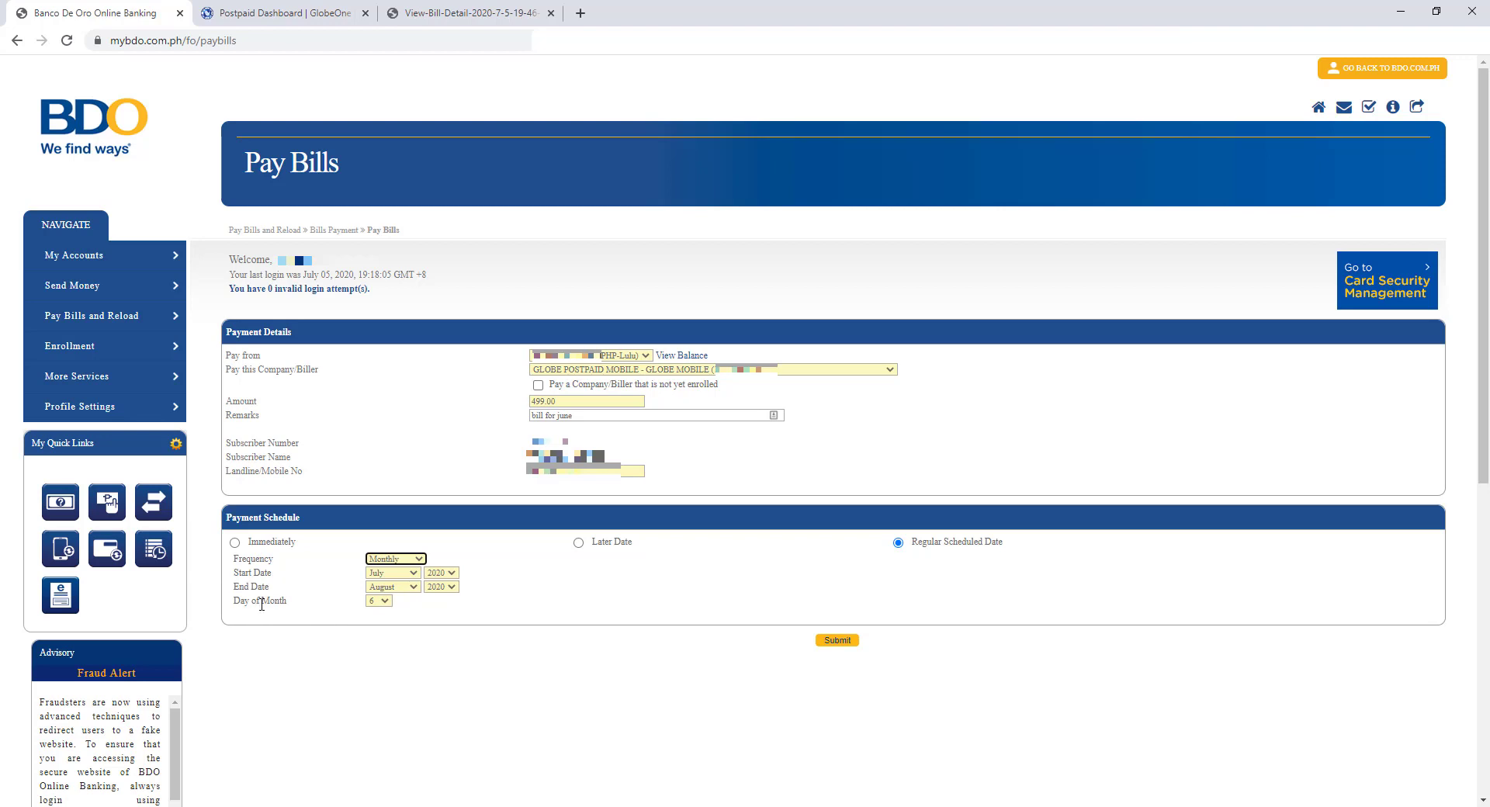
click(383, 601)
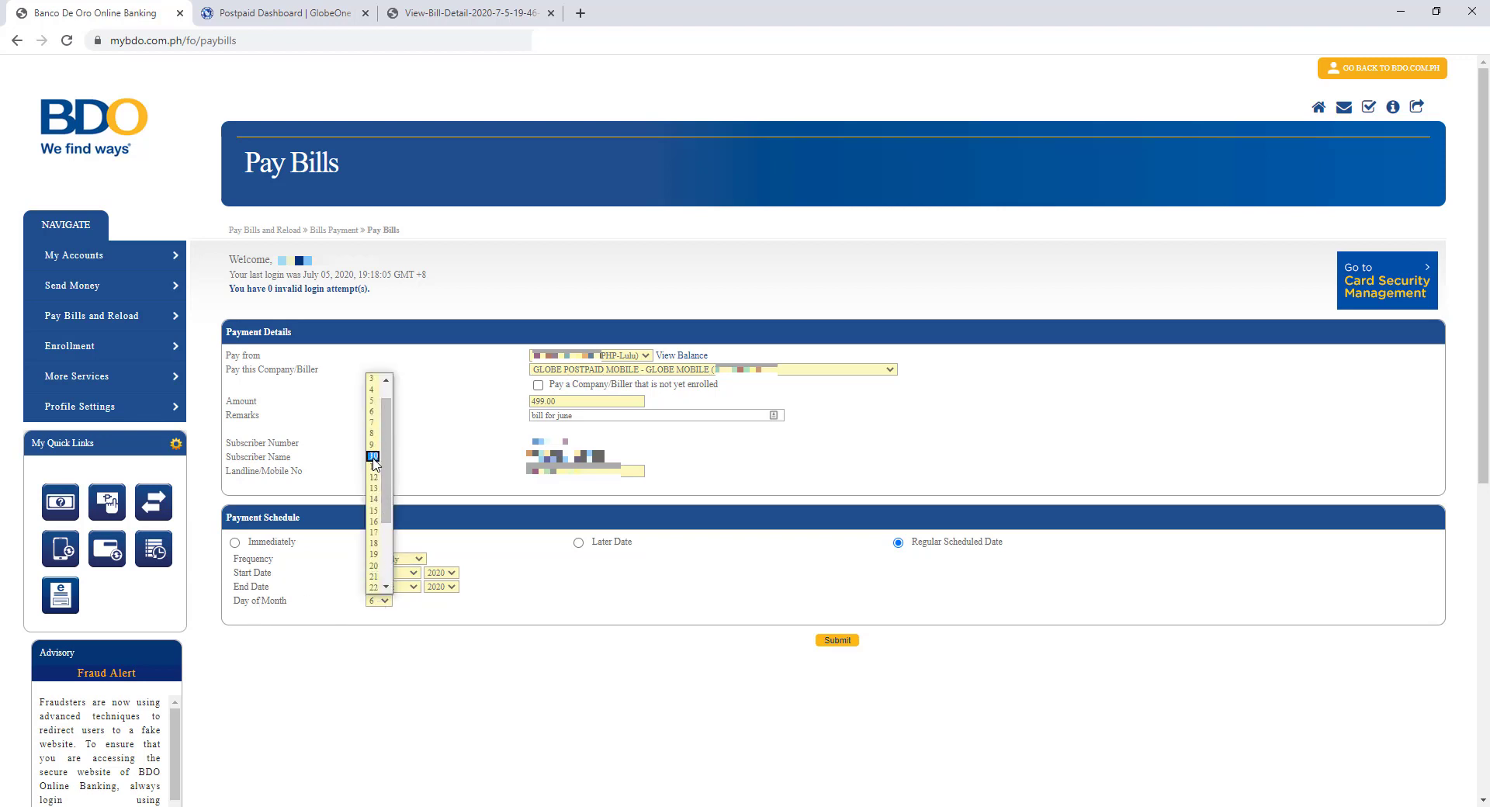
click(374, 455)
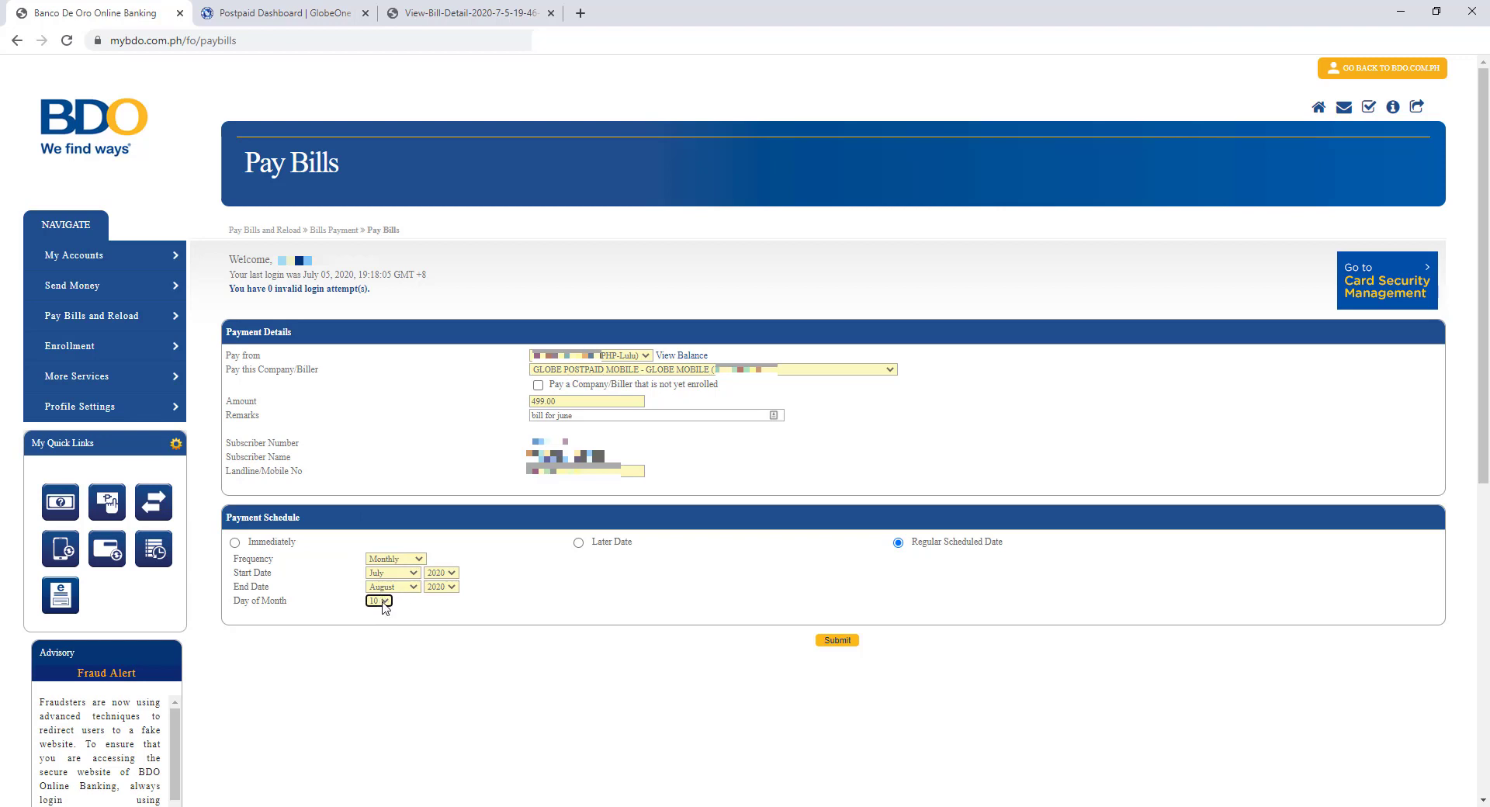
Step: Set the end date of the monthly payment schedule to December 2020
click(409, 587)
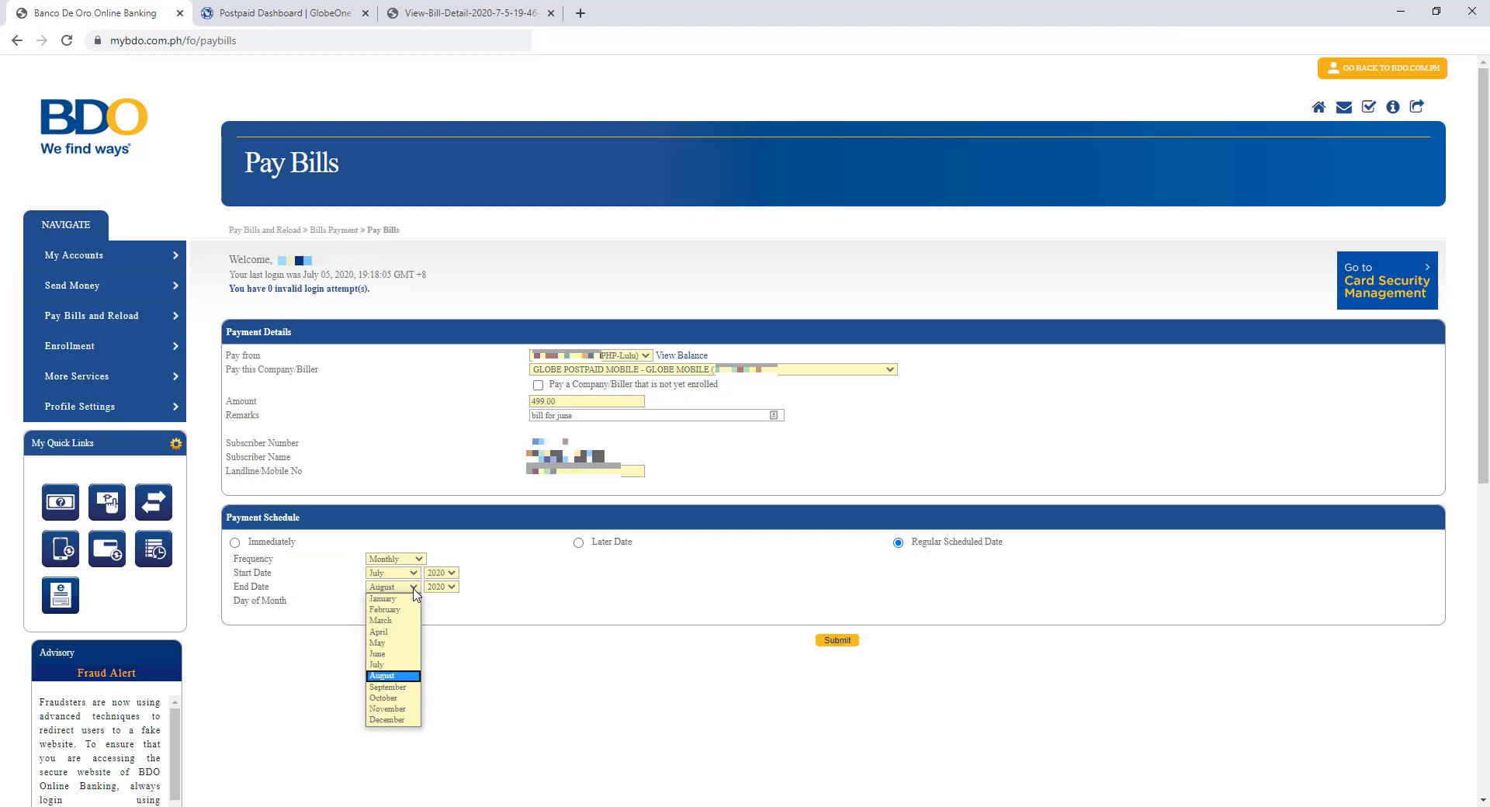
click(390, 721)
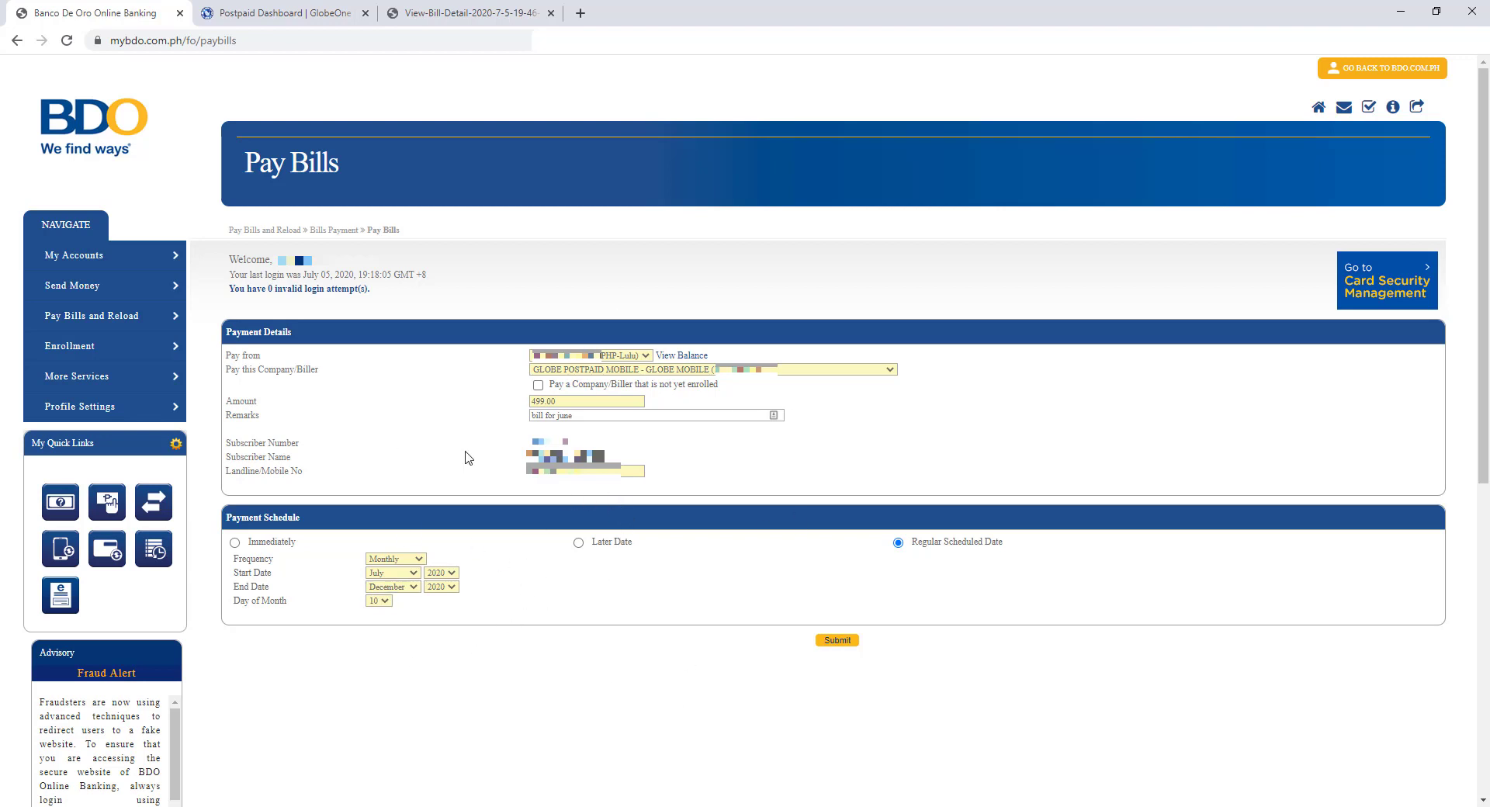
Step: Switch the payment schedule to Immediately, submit the 499-peso Globe payment and confirm its details
click(270, 545)
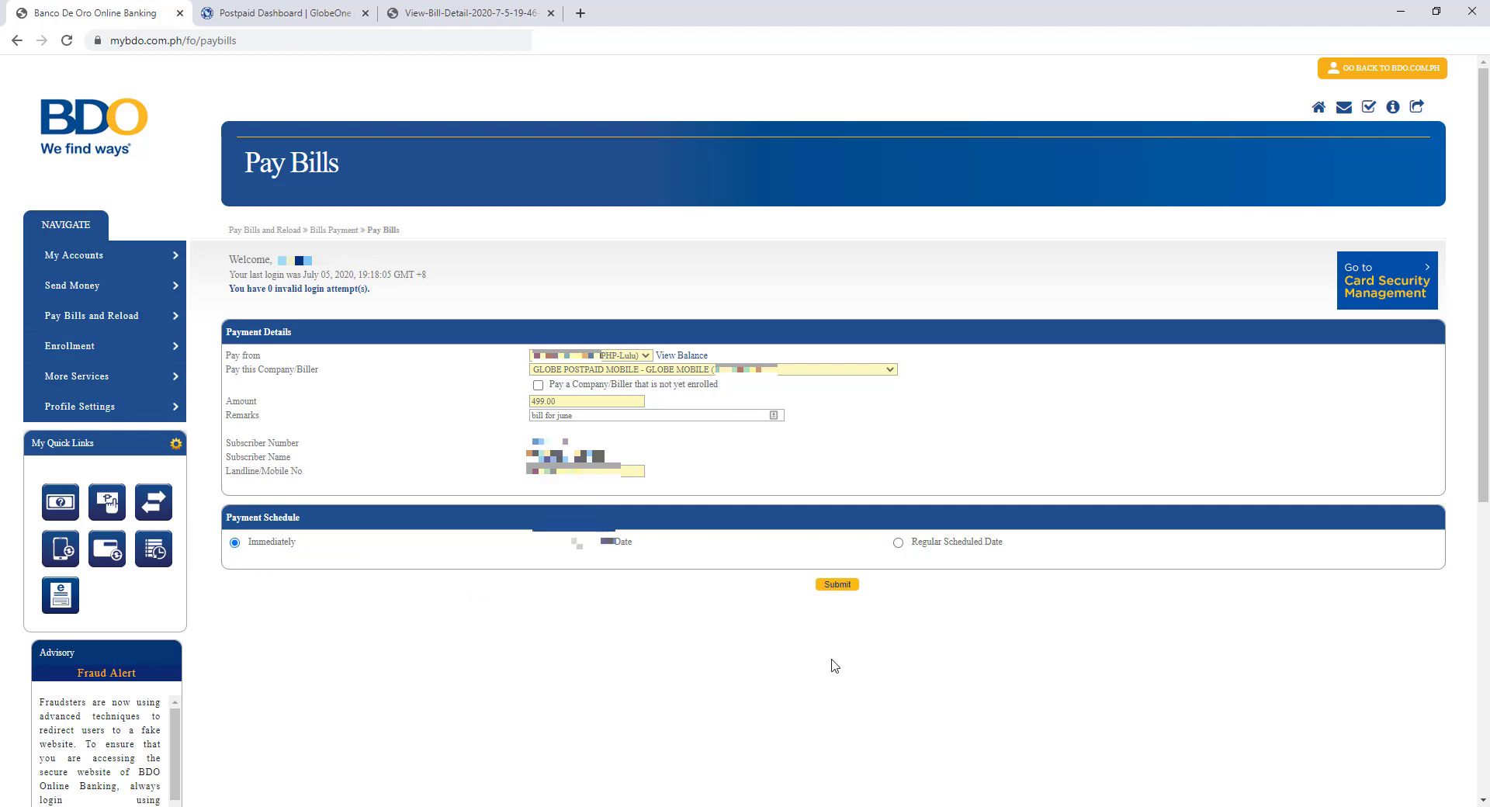
click(839, 587)
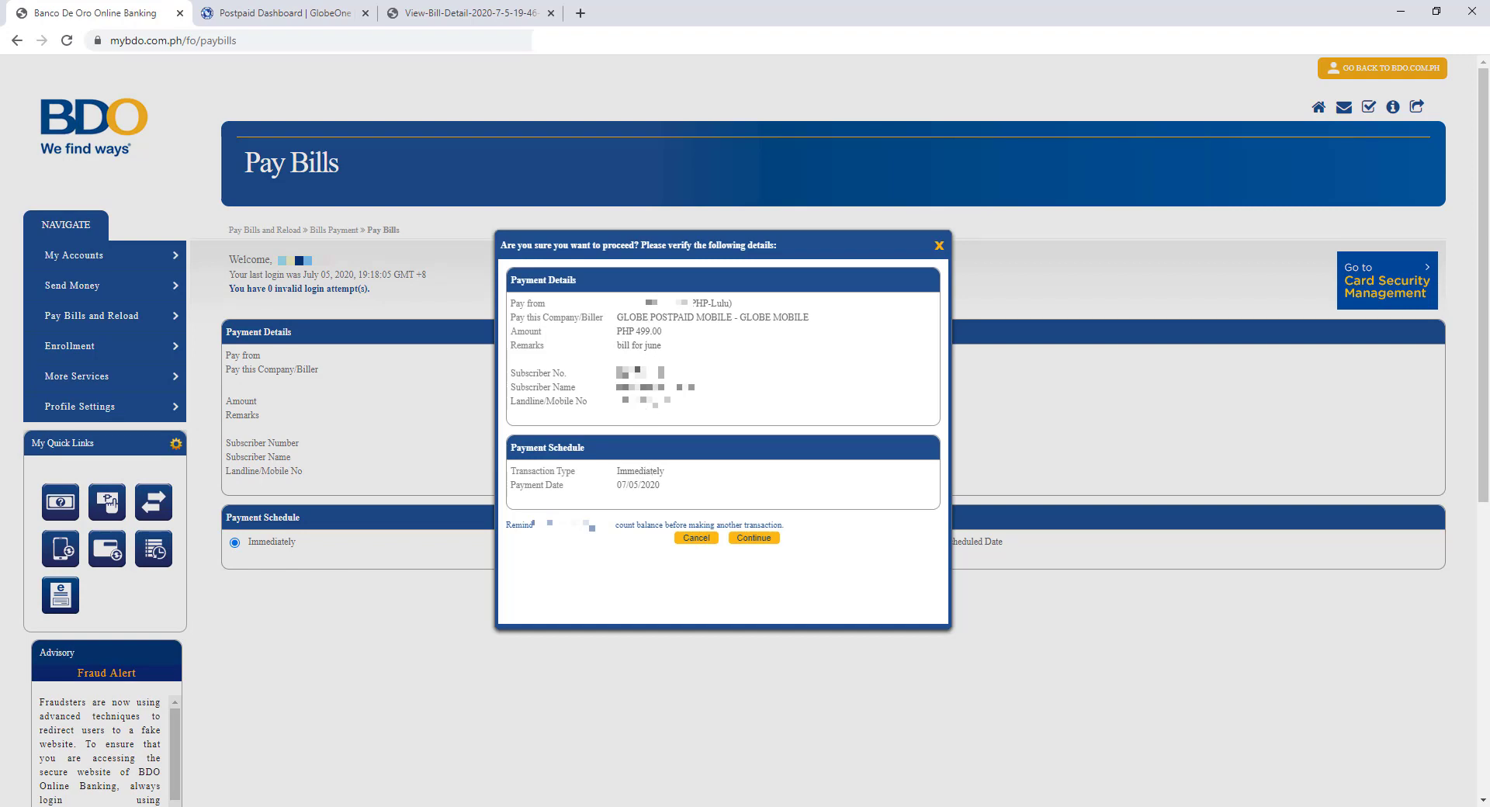
click(754, 543)
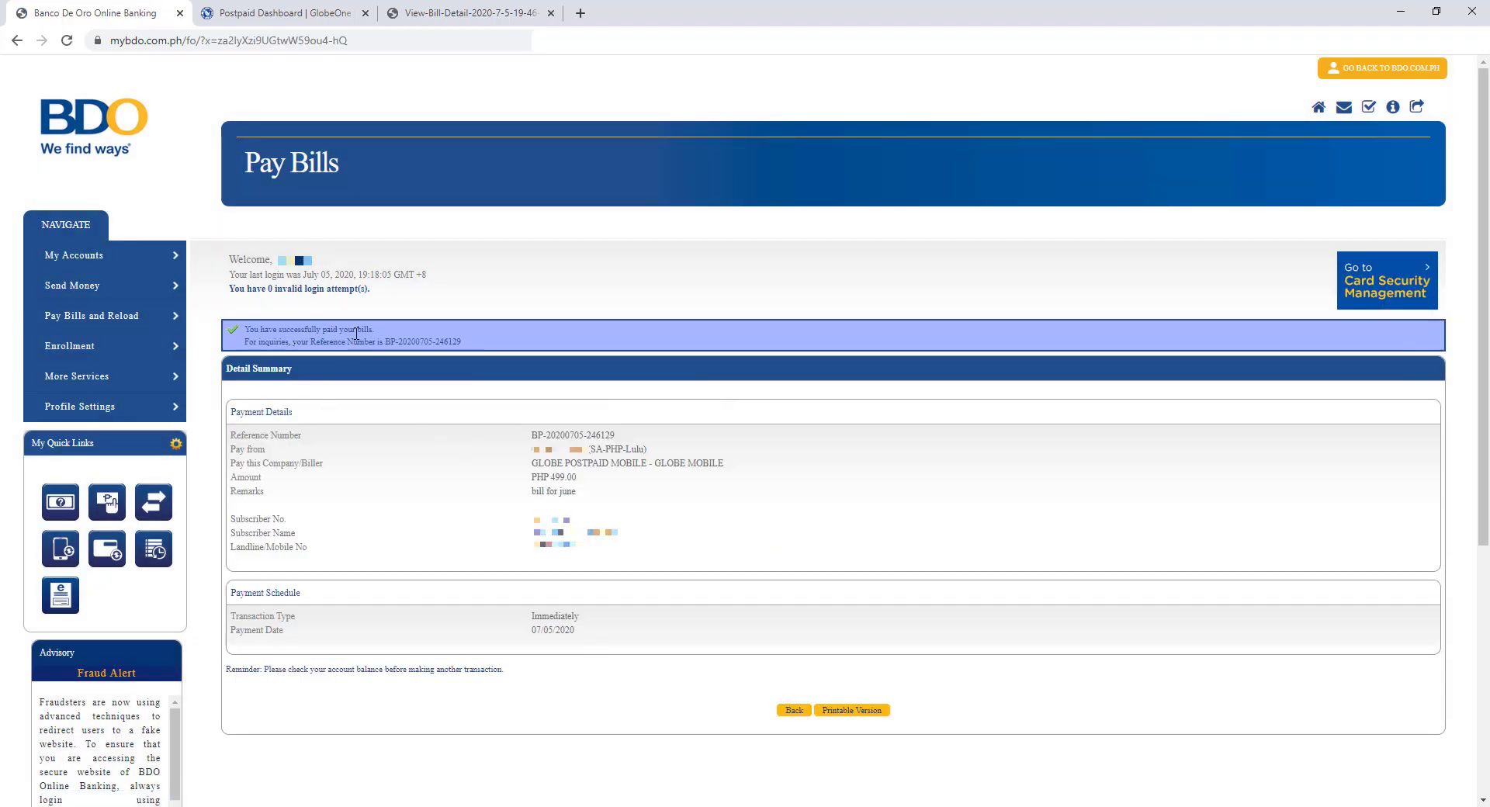
Step: Highlight the payment's reference number in the confirmation message for inquiries
drag(338, 341, 410, 344)
drag(463, 343, 387, 338)
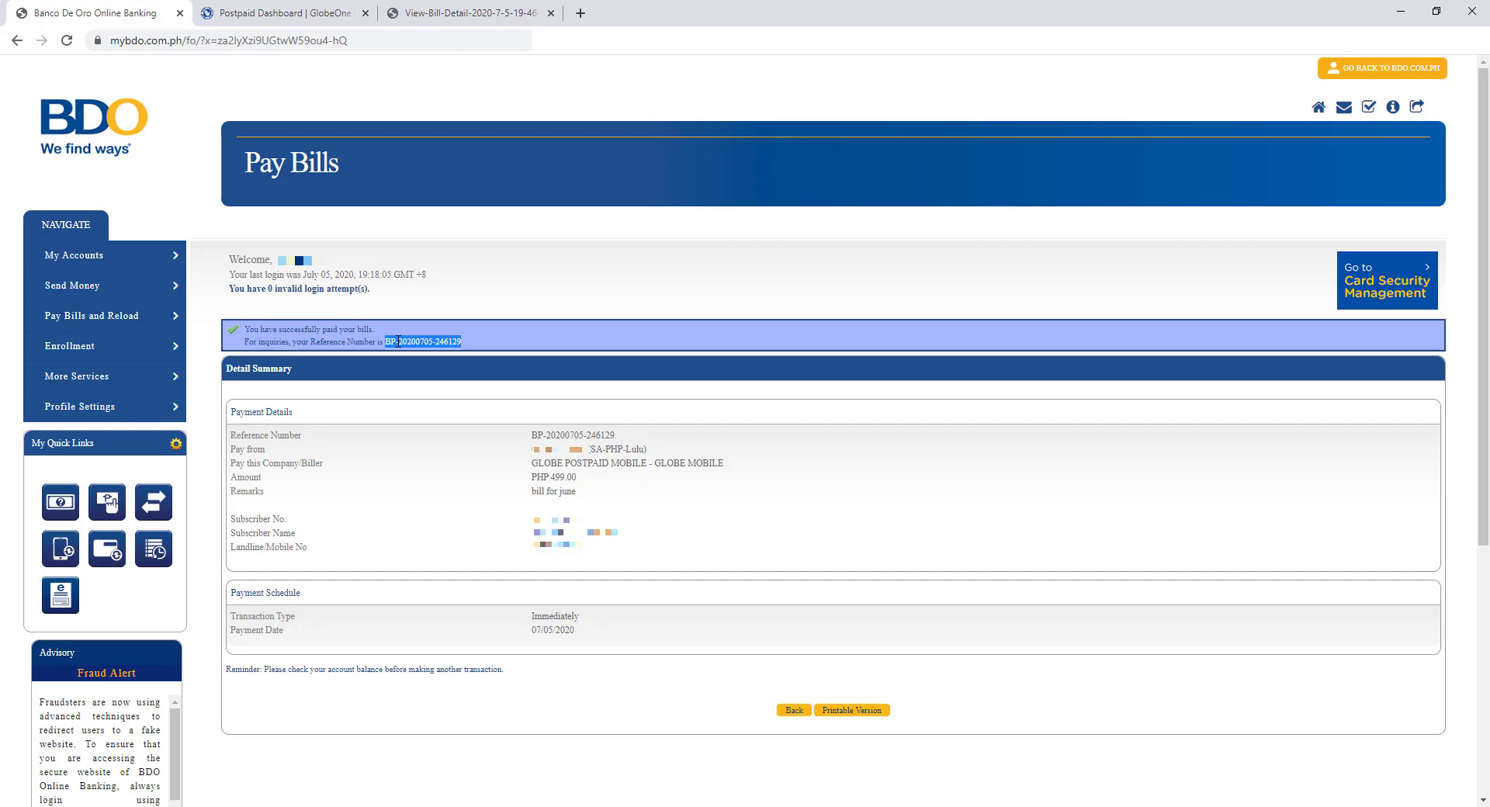
drag(463, 341, 388, 343)
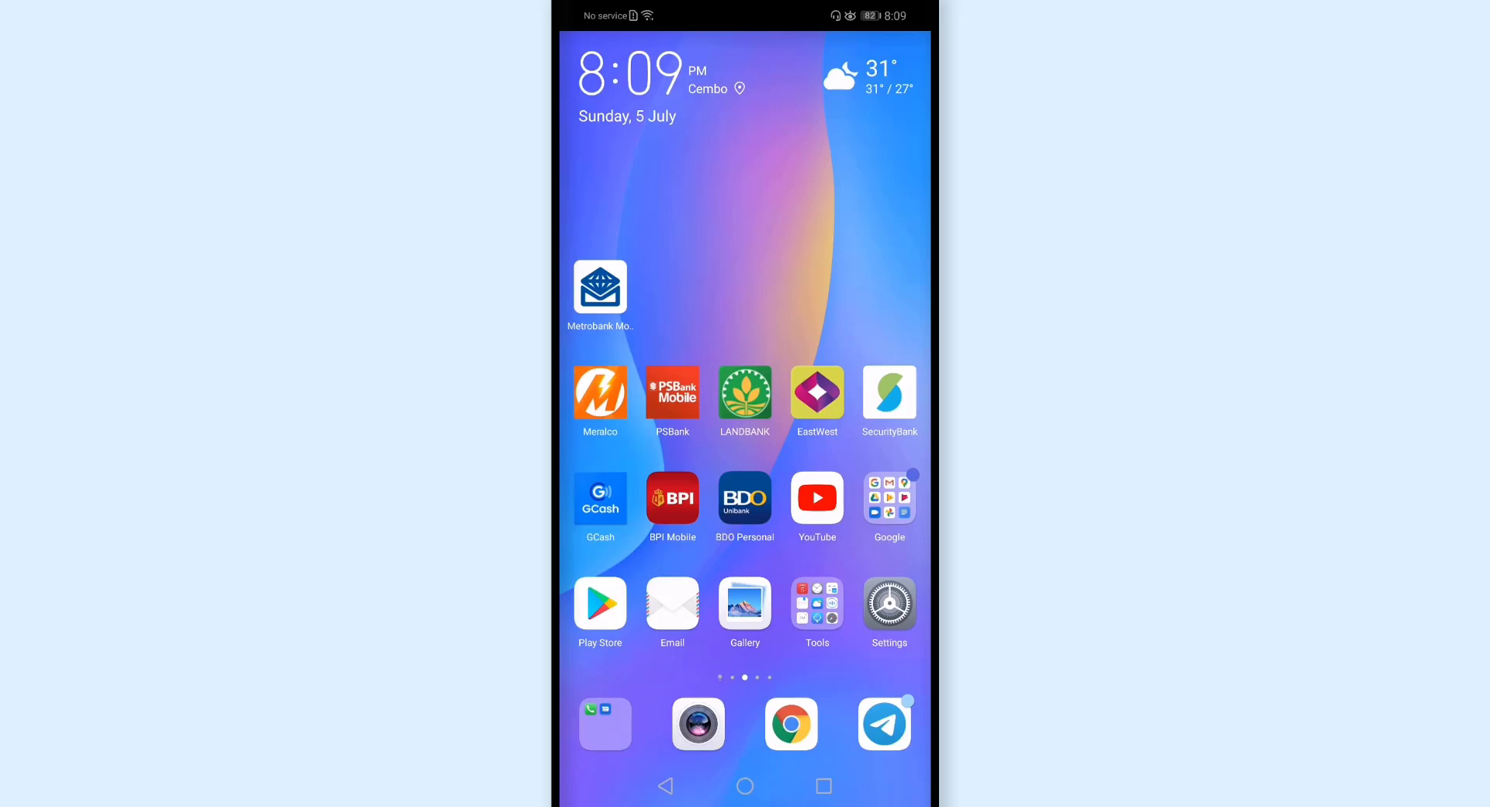
Step: Open the BDO Personal mobile app and log in with the user ID and account password
click(750, 522)
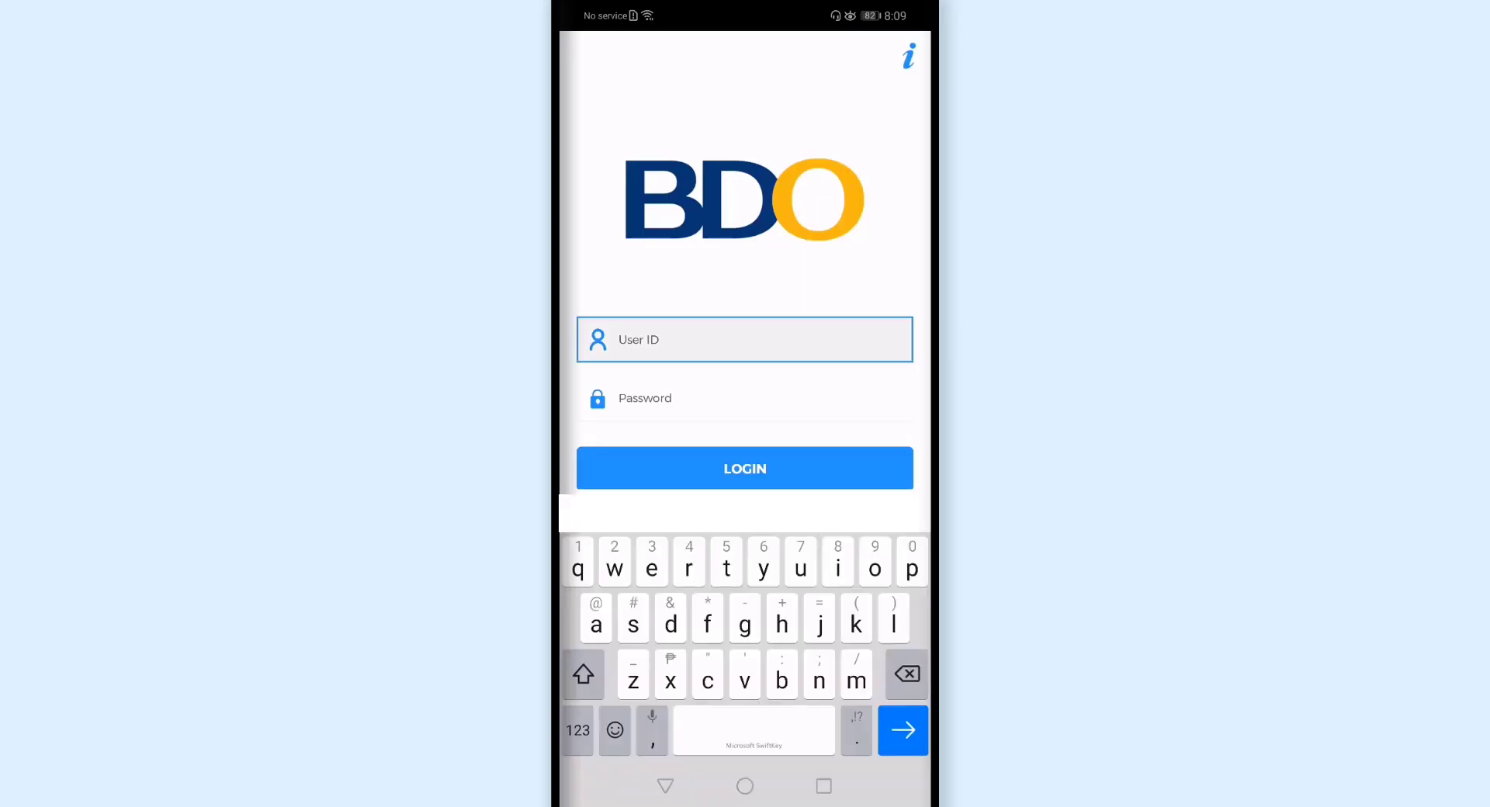
text(li)
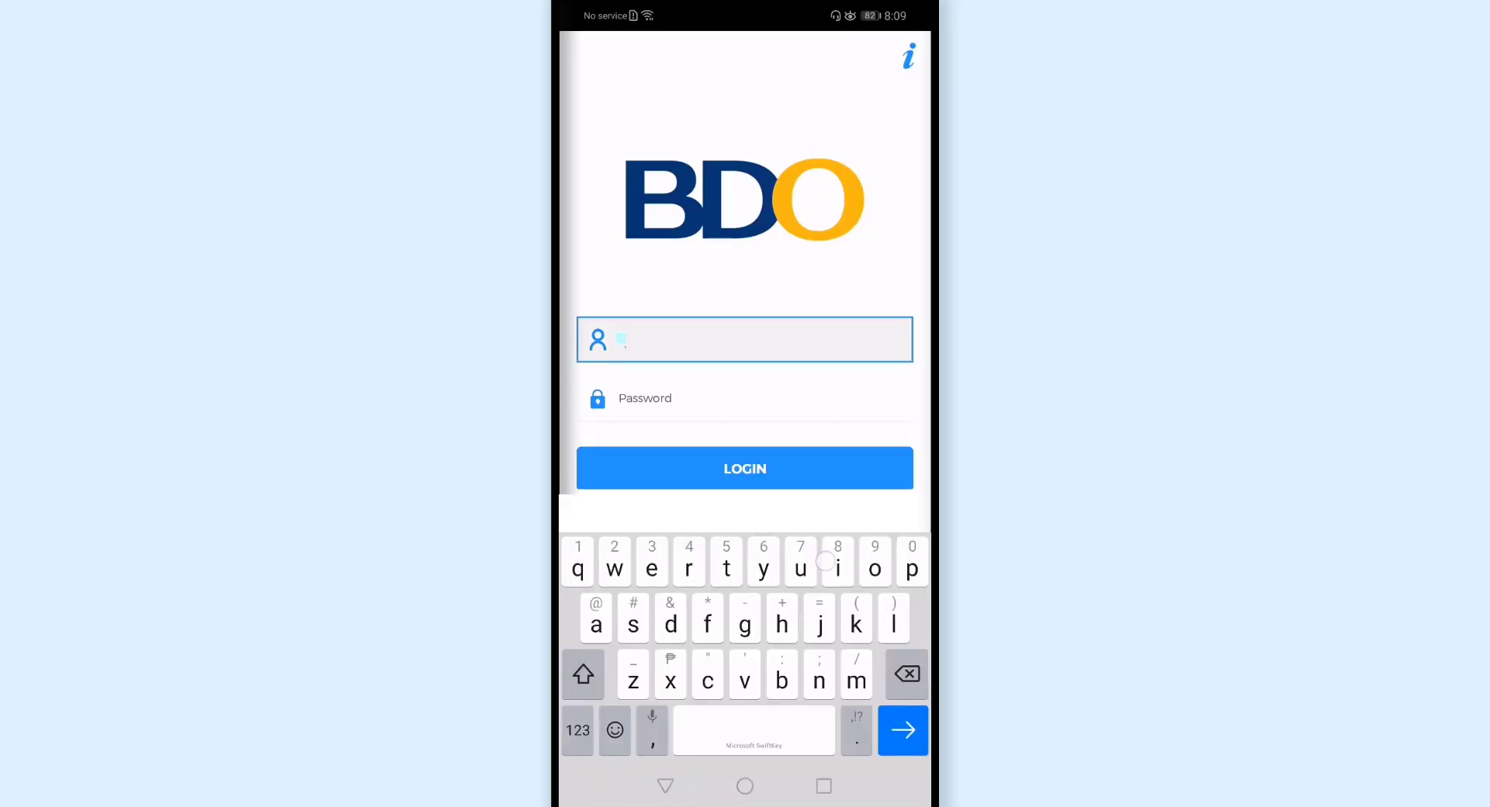
click(745, 398)
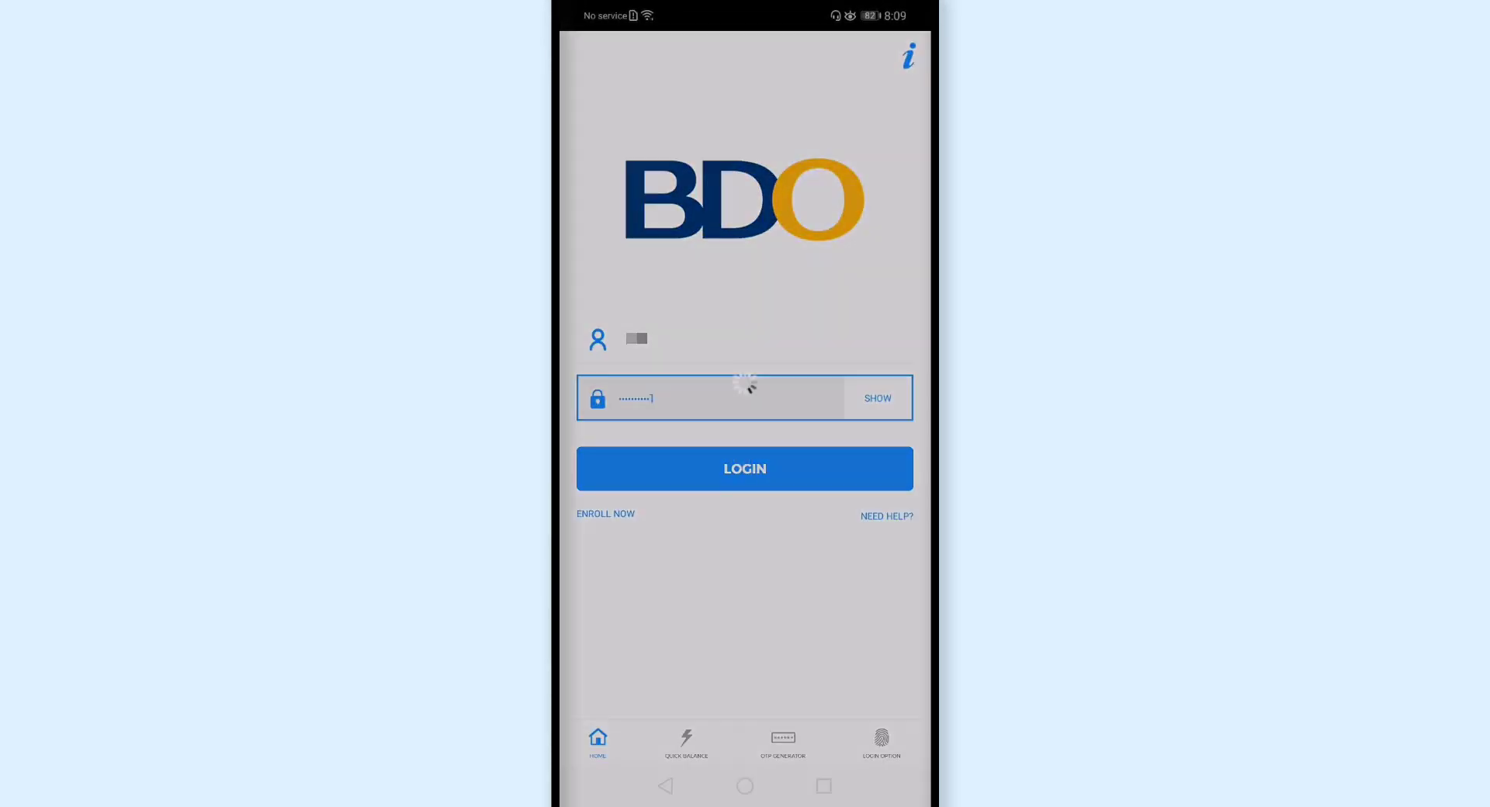
click(745, 469)
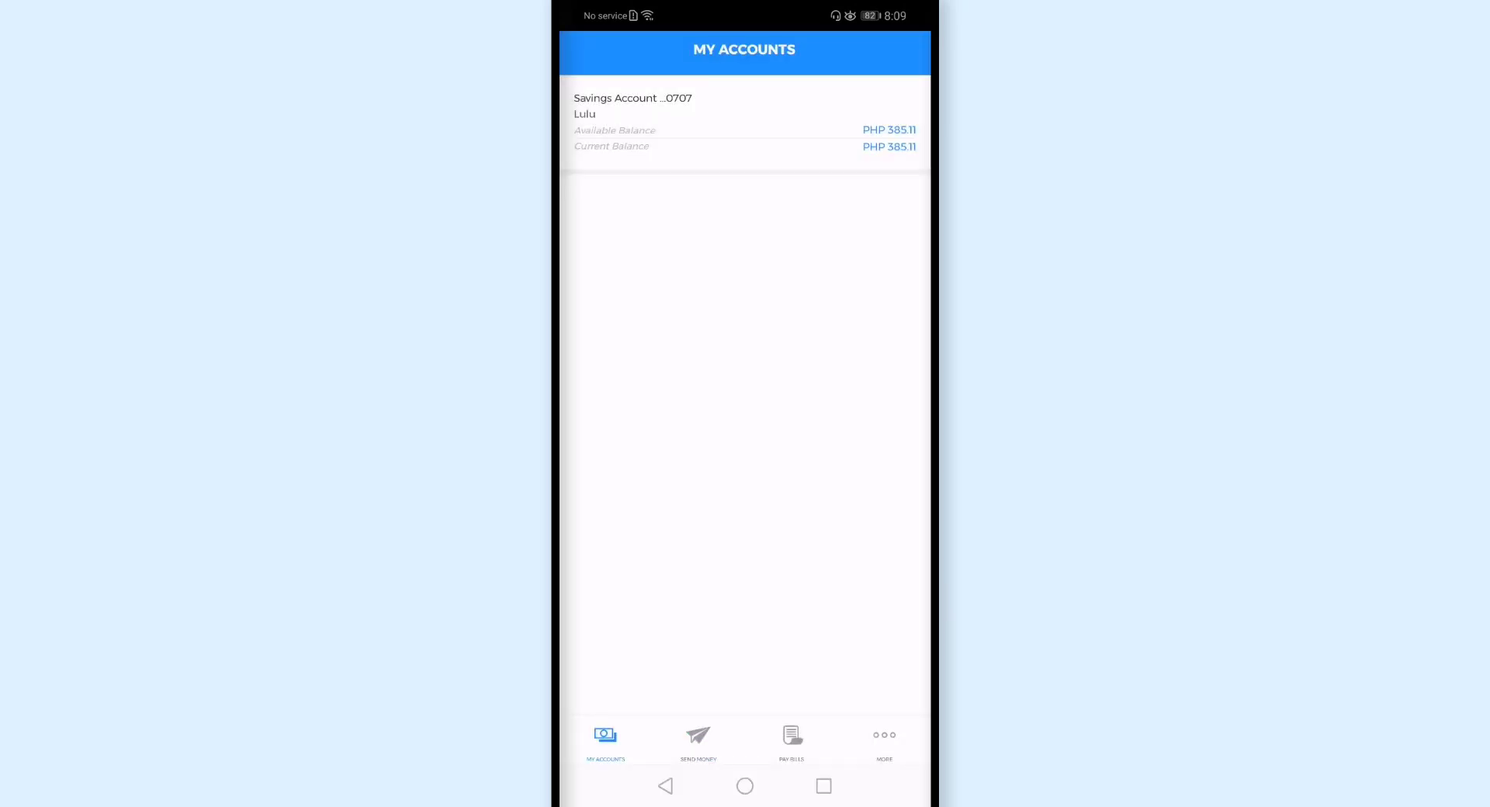
Step: Start a bill payment using a deposit account and choose the enrolled GLOBE POSTPAID MOBILE biller as payee
click(792, 741)
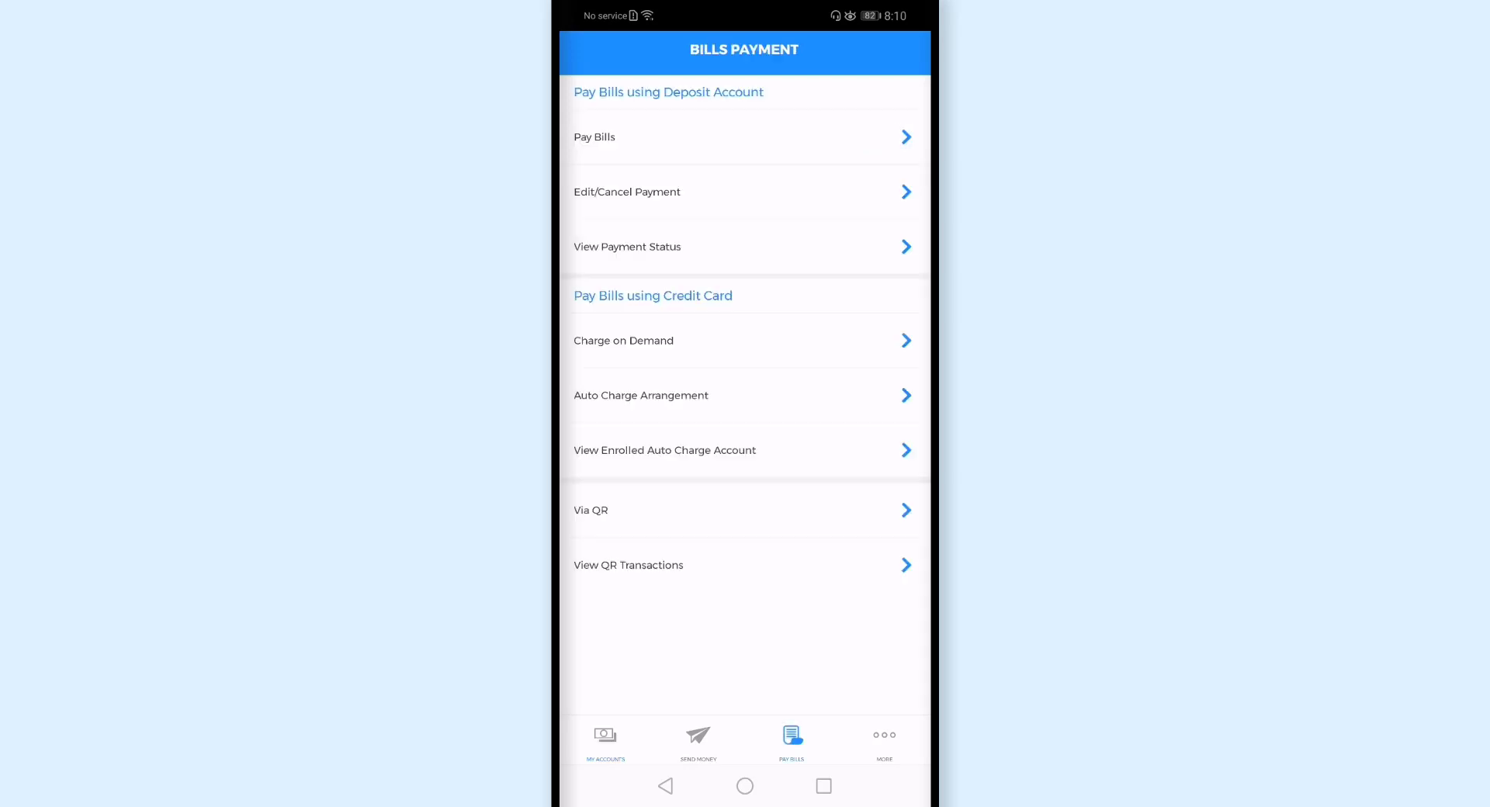
click(843, 149)
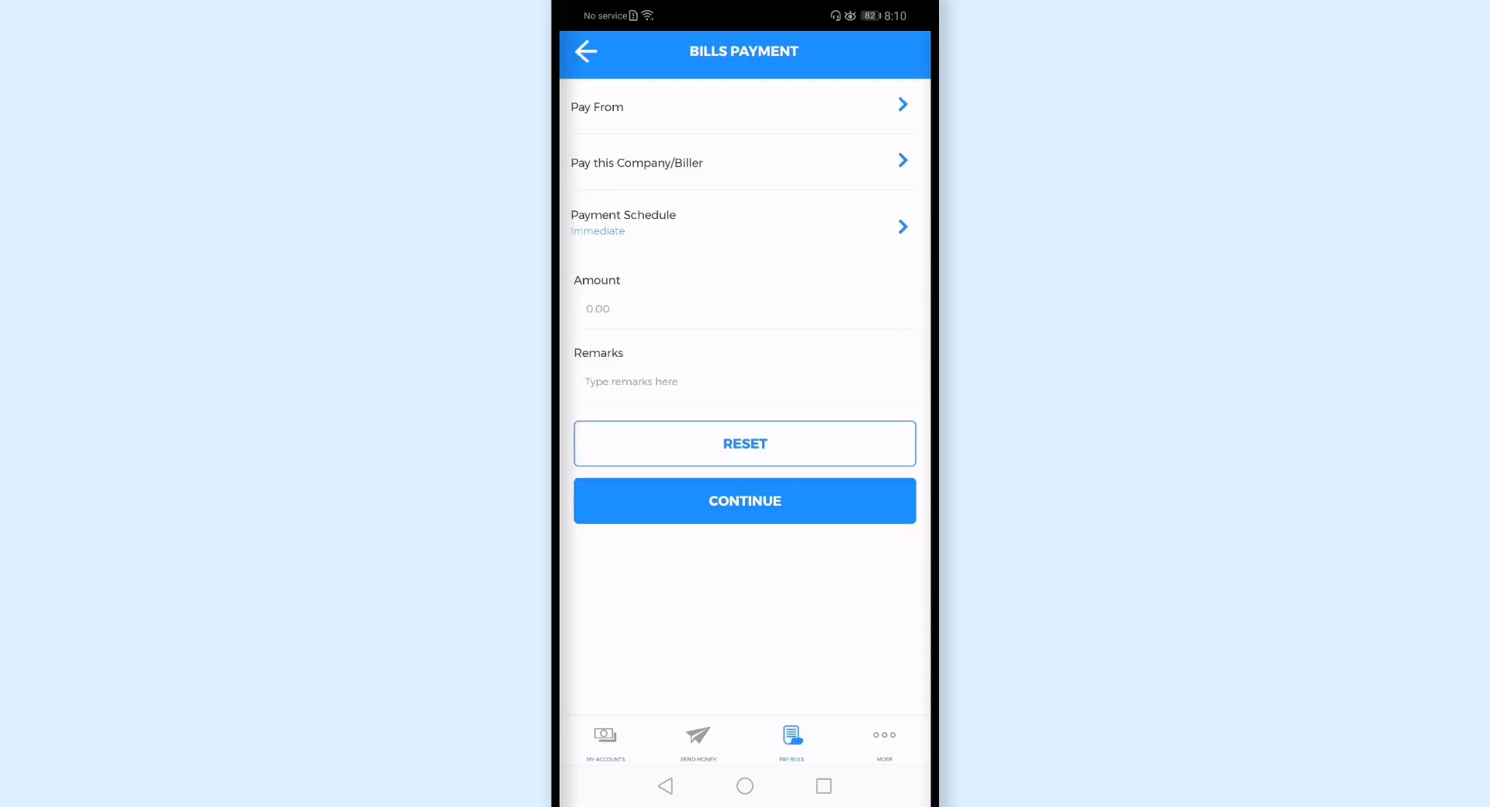
click(768, 173)
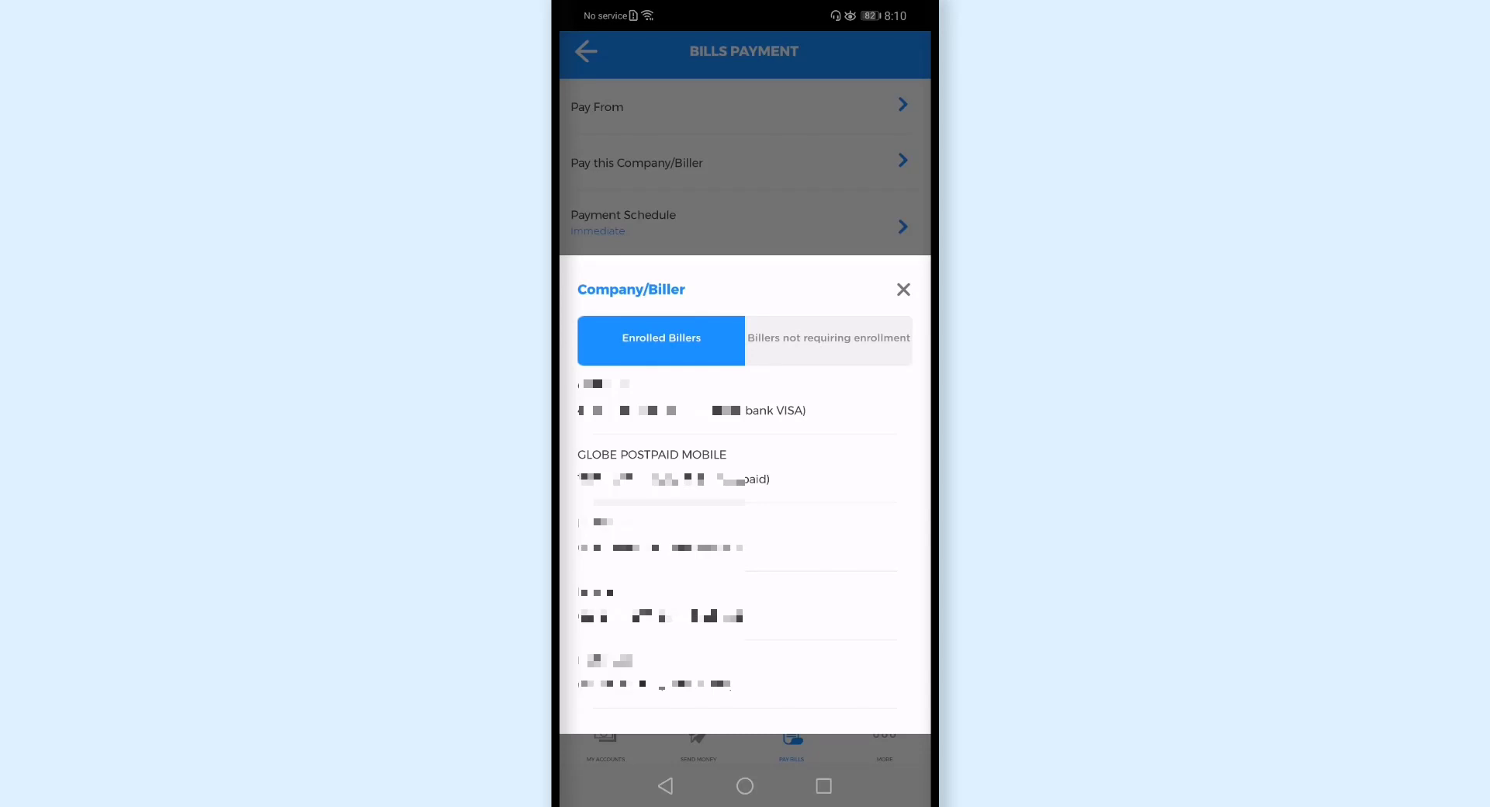
click(761, 477)
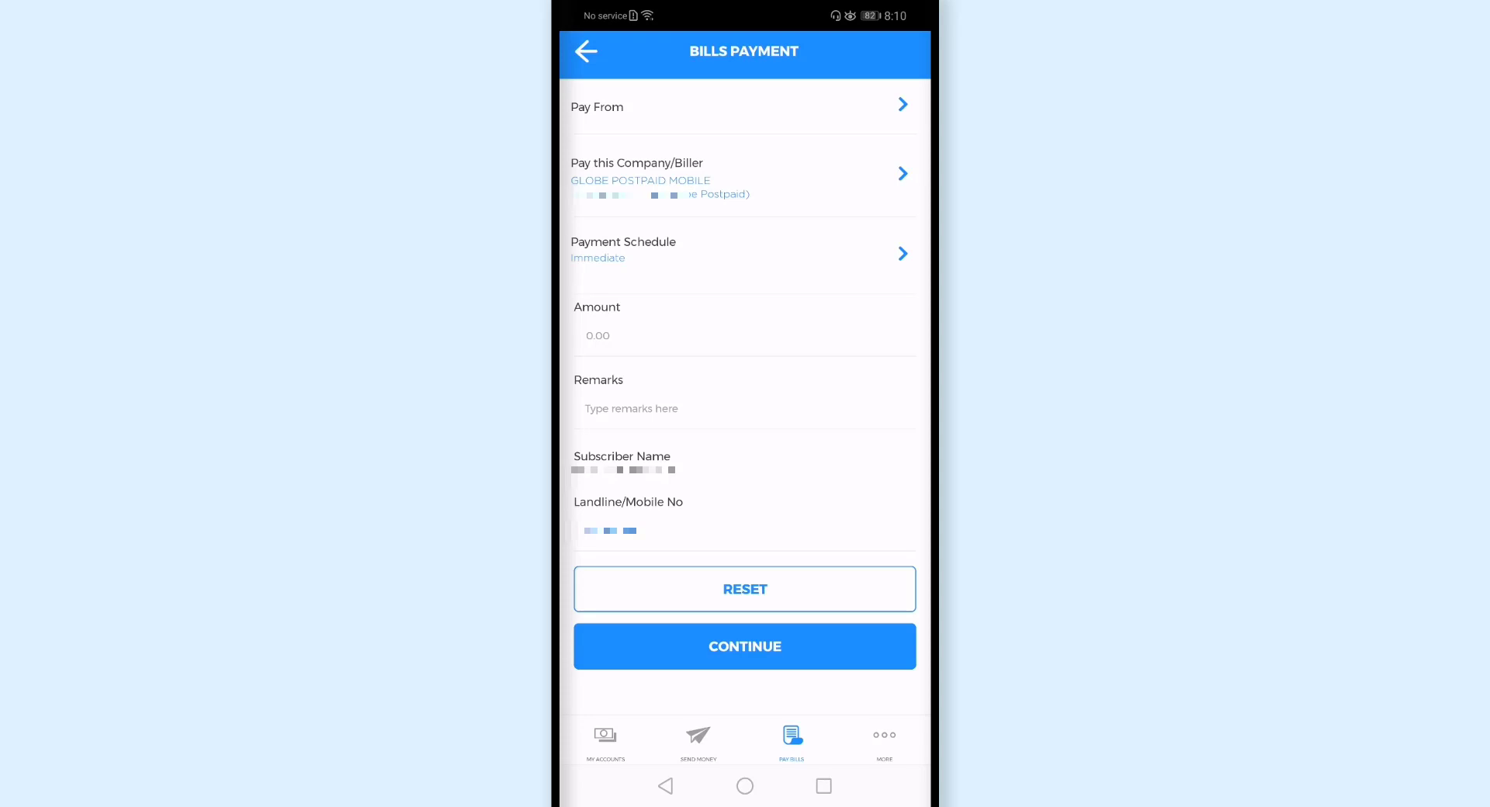
Step: Enter 499 as the payment amount, with remarks consisting of the account nickname followed by "globe july"
click(662, 354)
text(49)
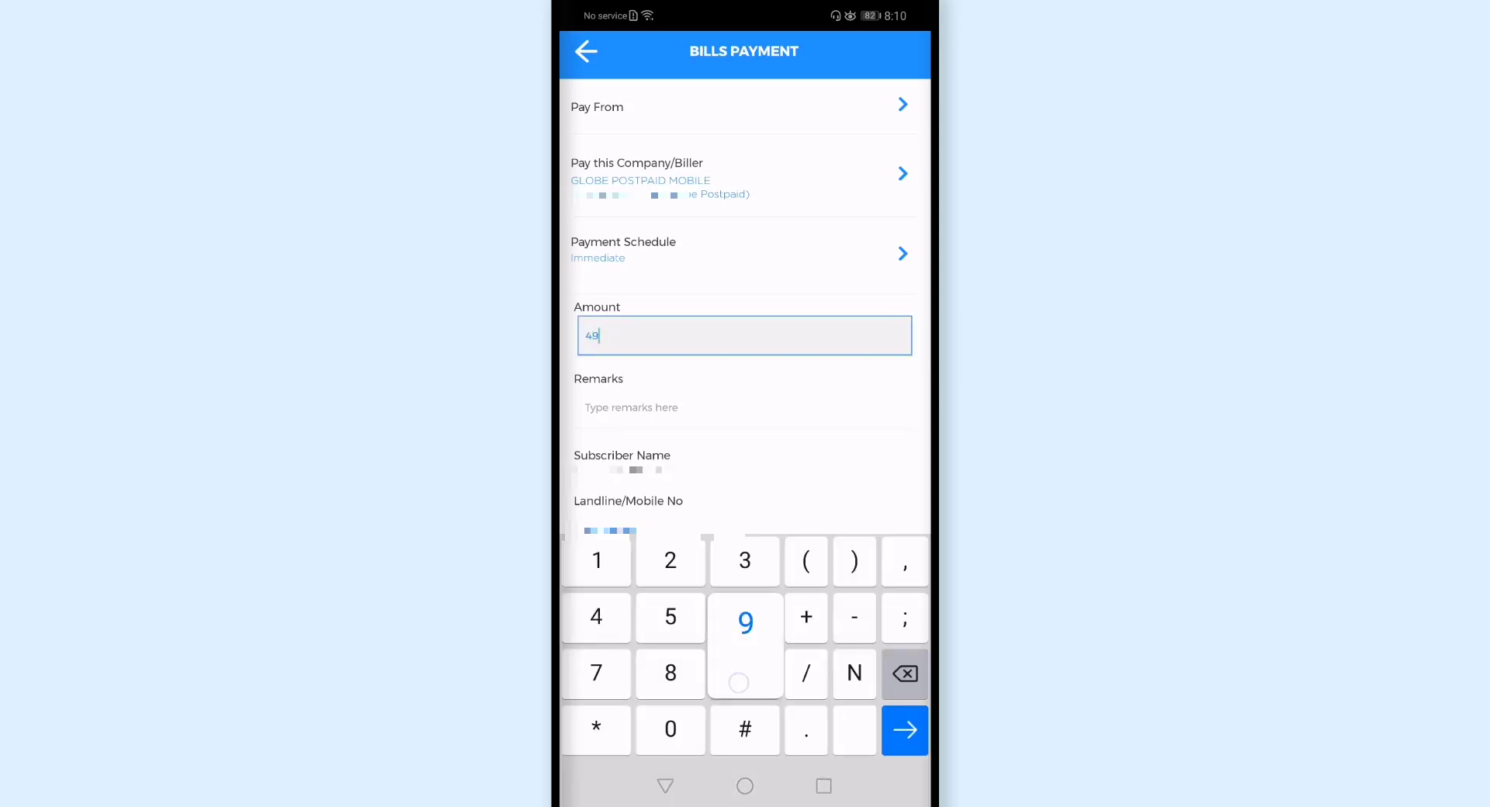
text(9)
click(602, 419)
text(lulu )
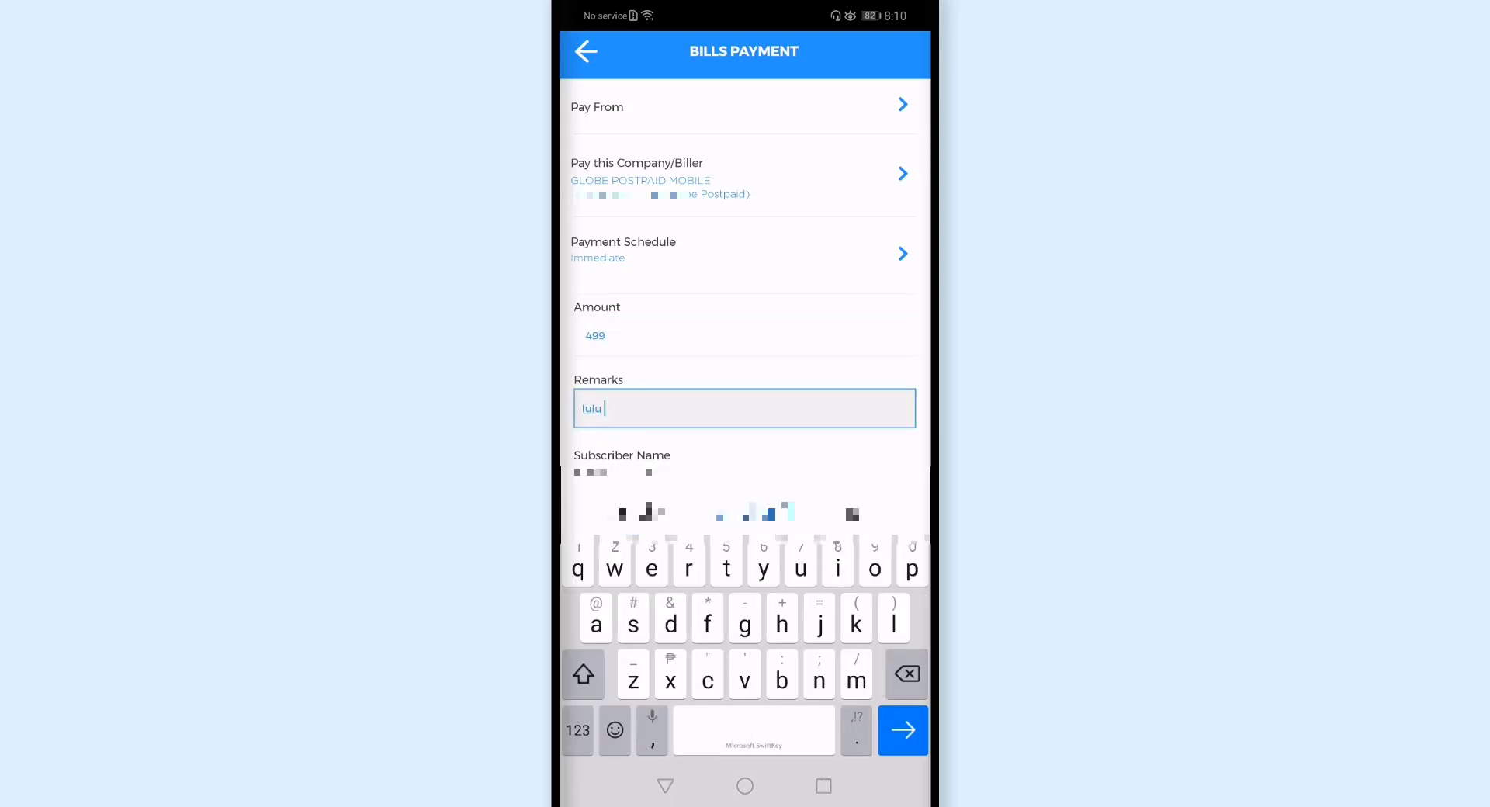
text(glibe)
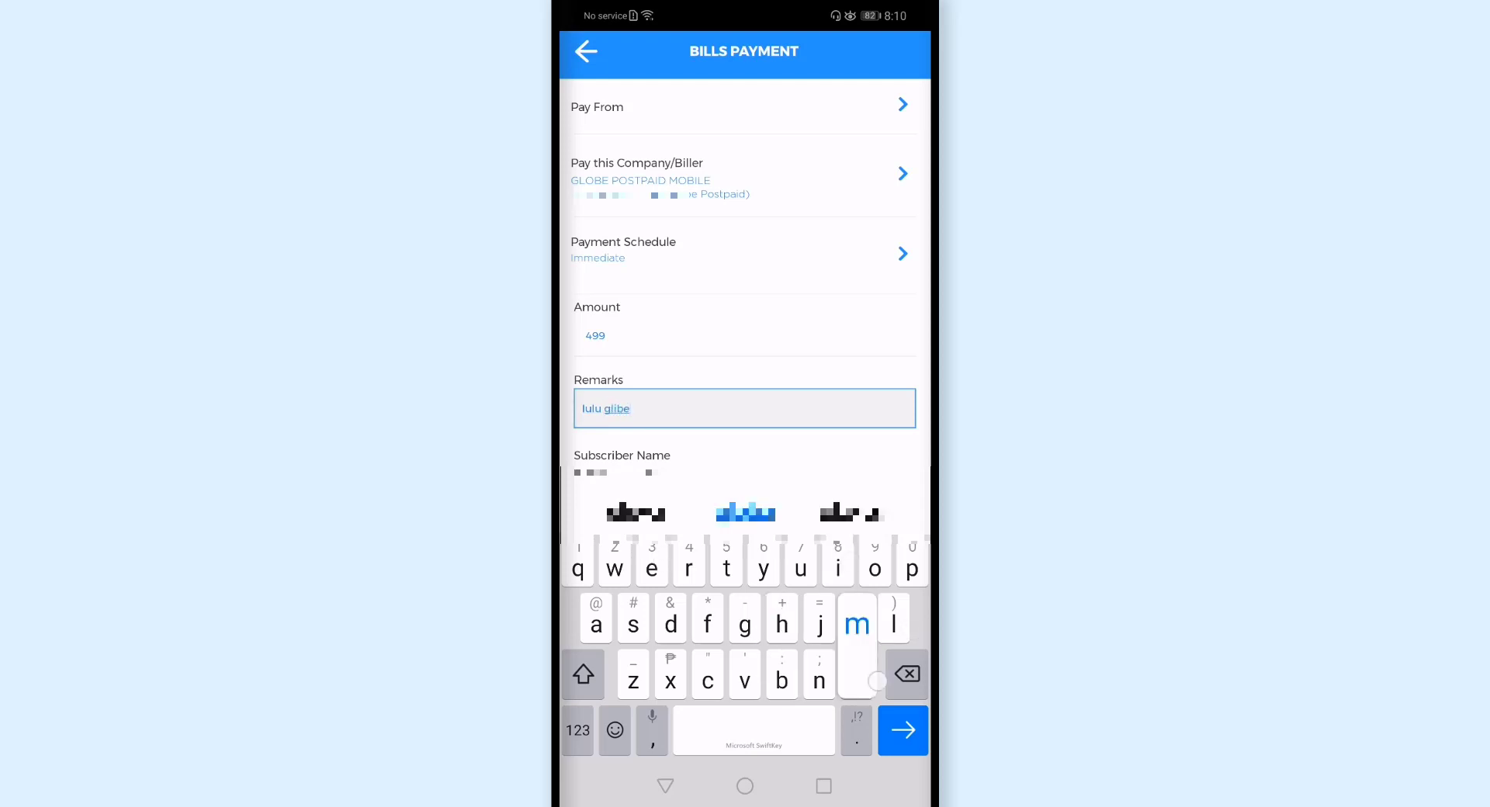
key(BackSpace)
key(BackSpace)
key(BackSpace)
text(o)
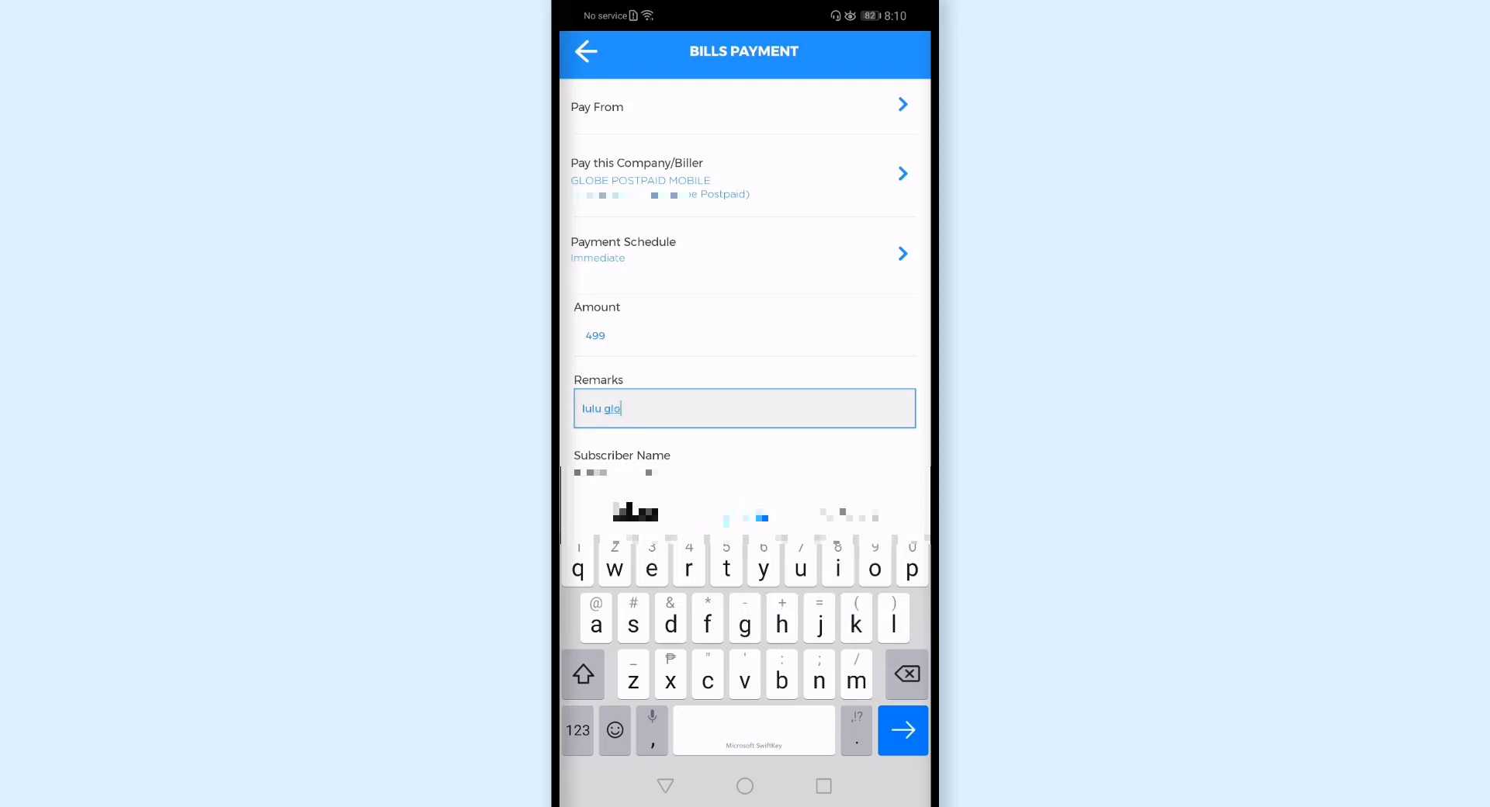
text(be hul)
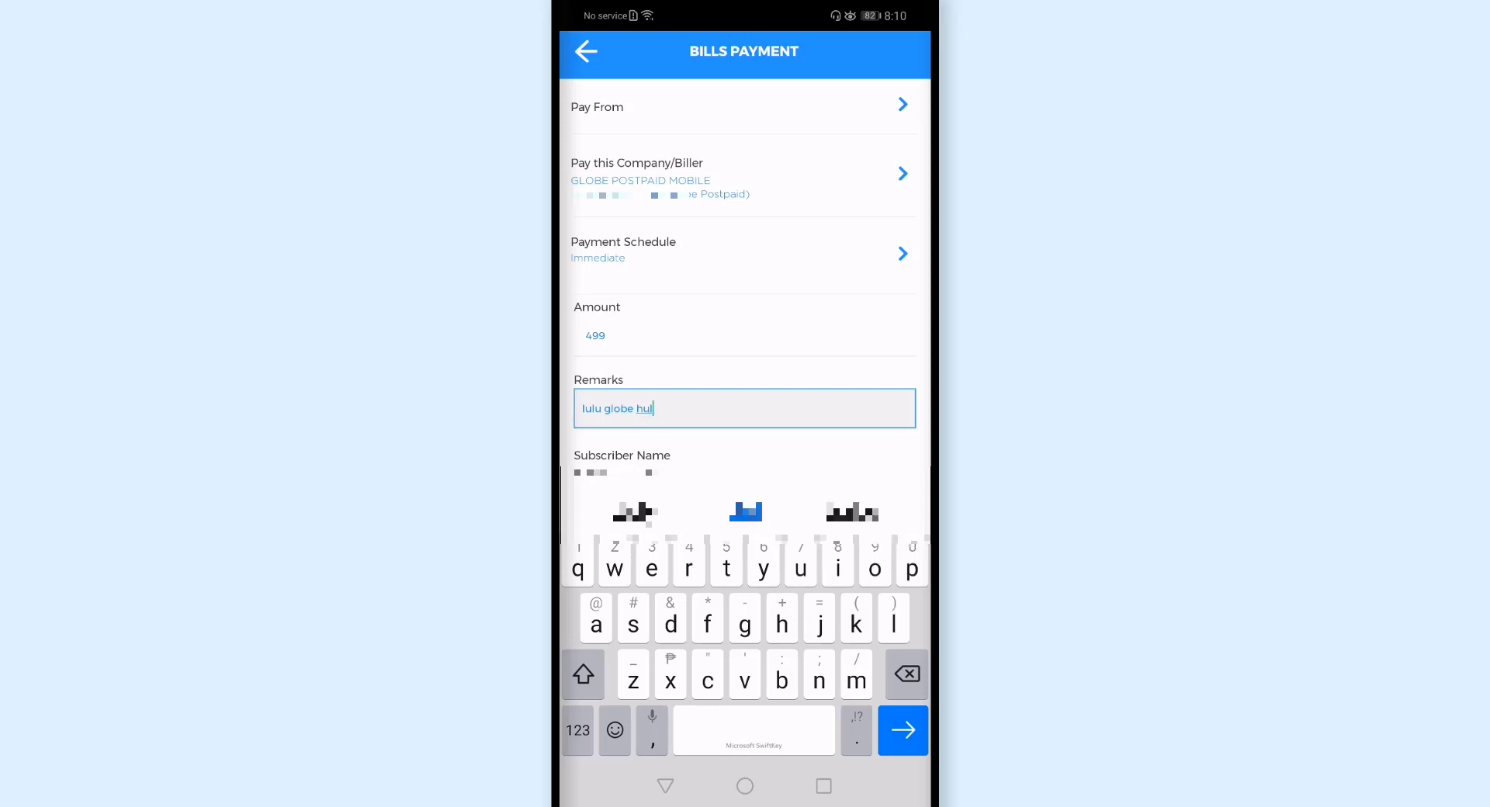
key(BackSpace)
key(BackSpace)
key(BackSpace)
key(BackSpace)
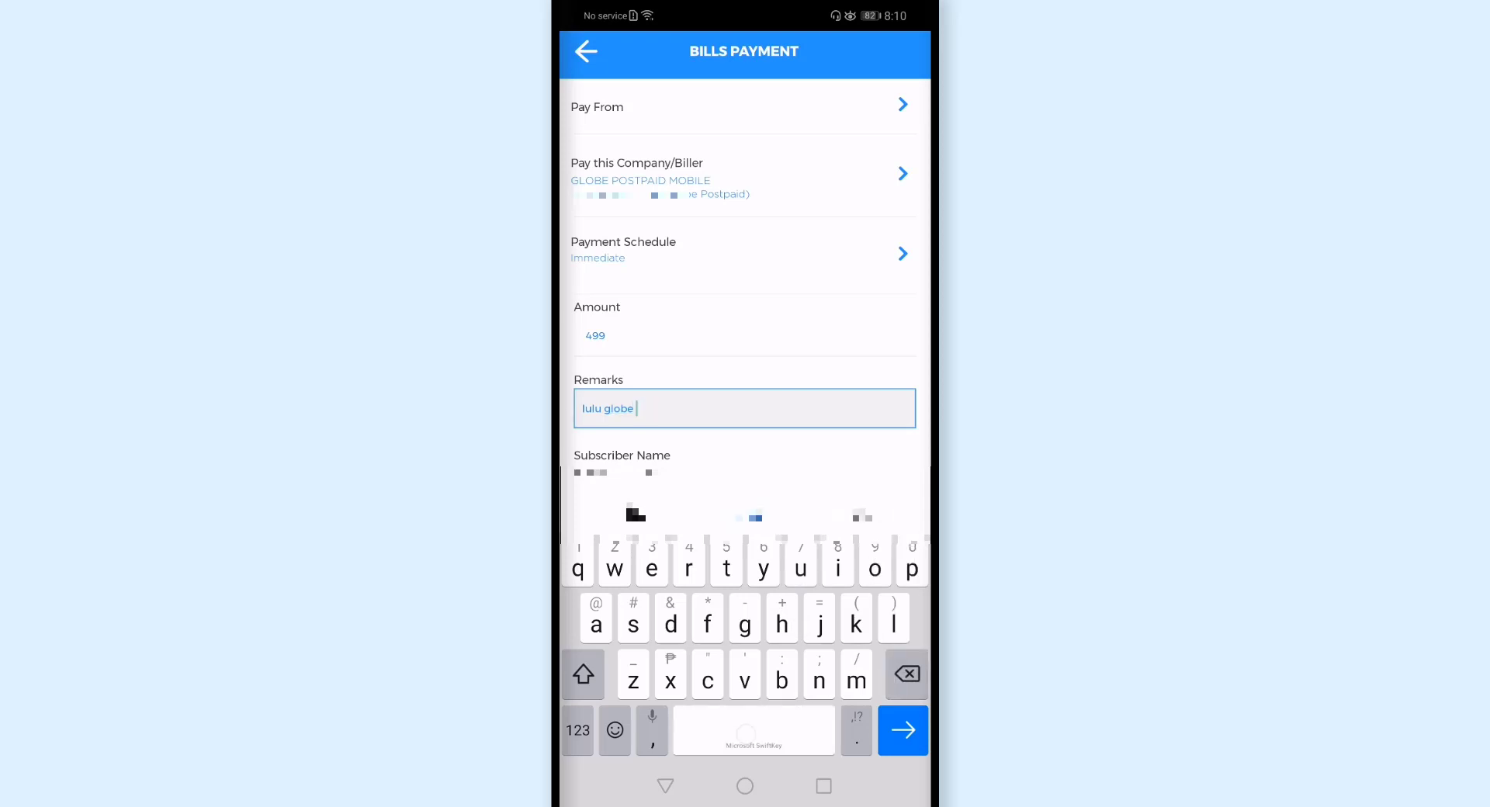
text(july)
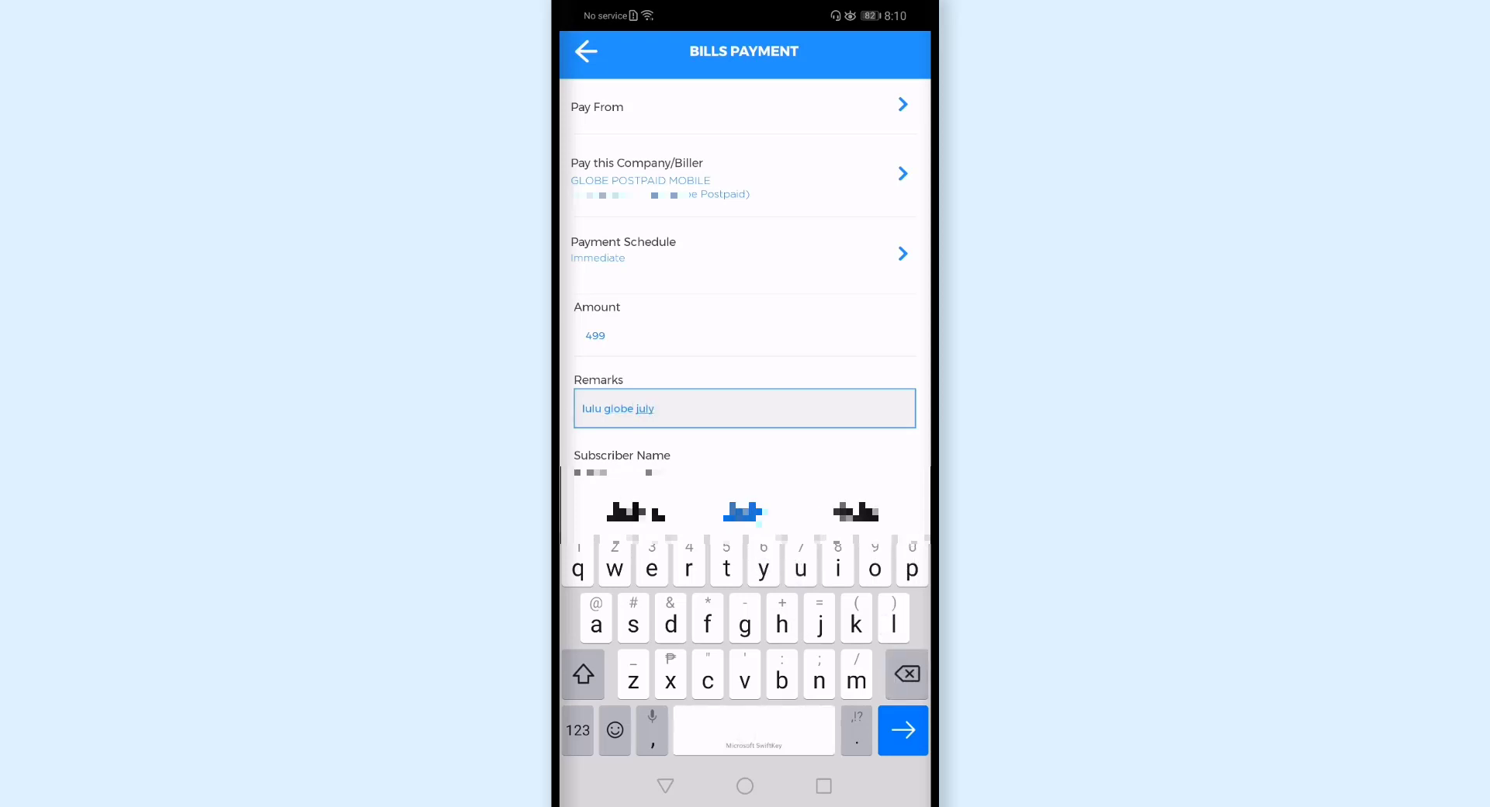
key(Return)
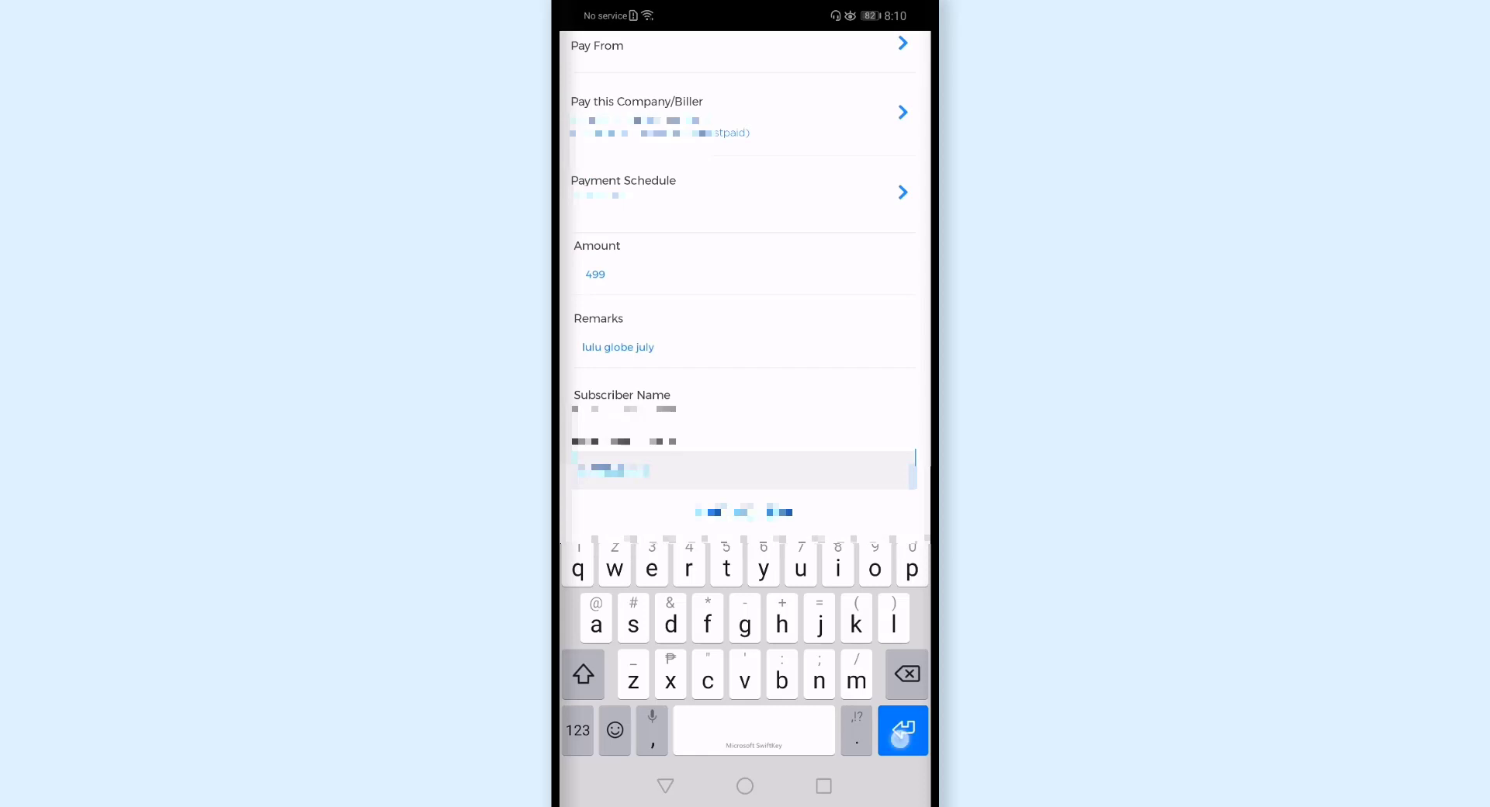
Step: Choose the savings deposit account as the account the Globe bill is paid from
key(Return)
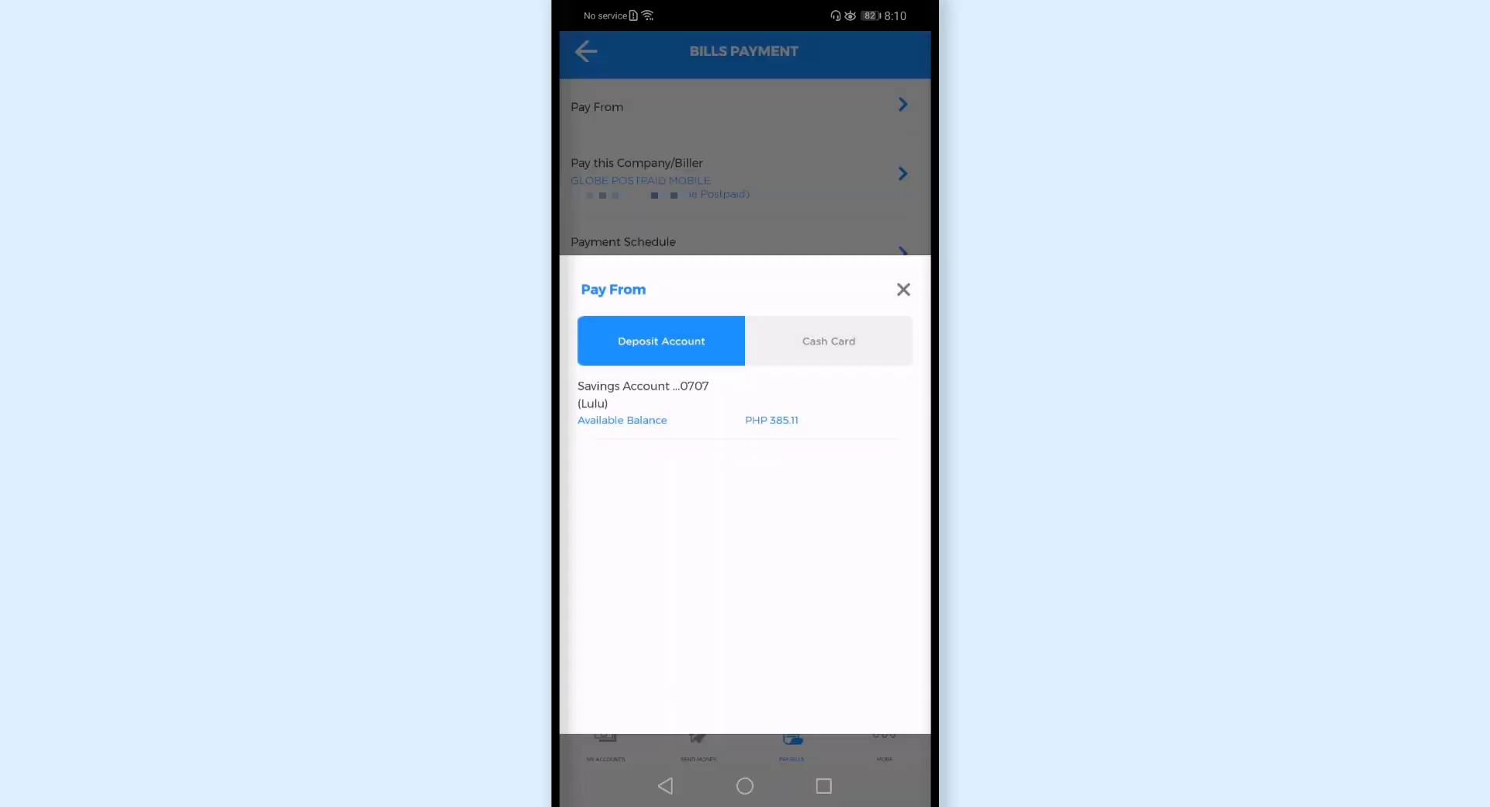
click(706, 411)
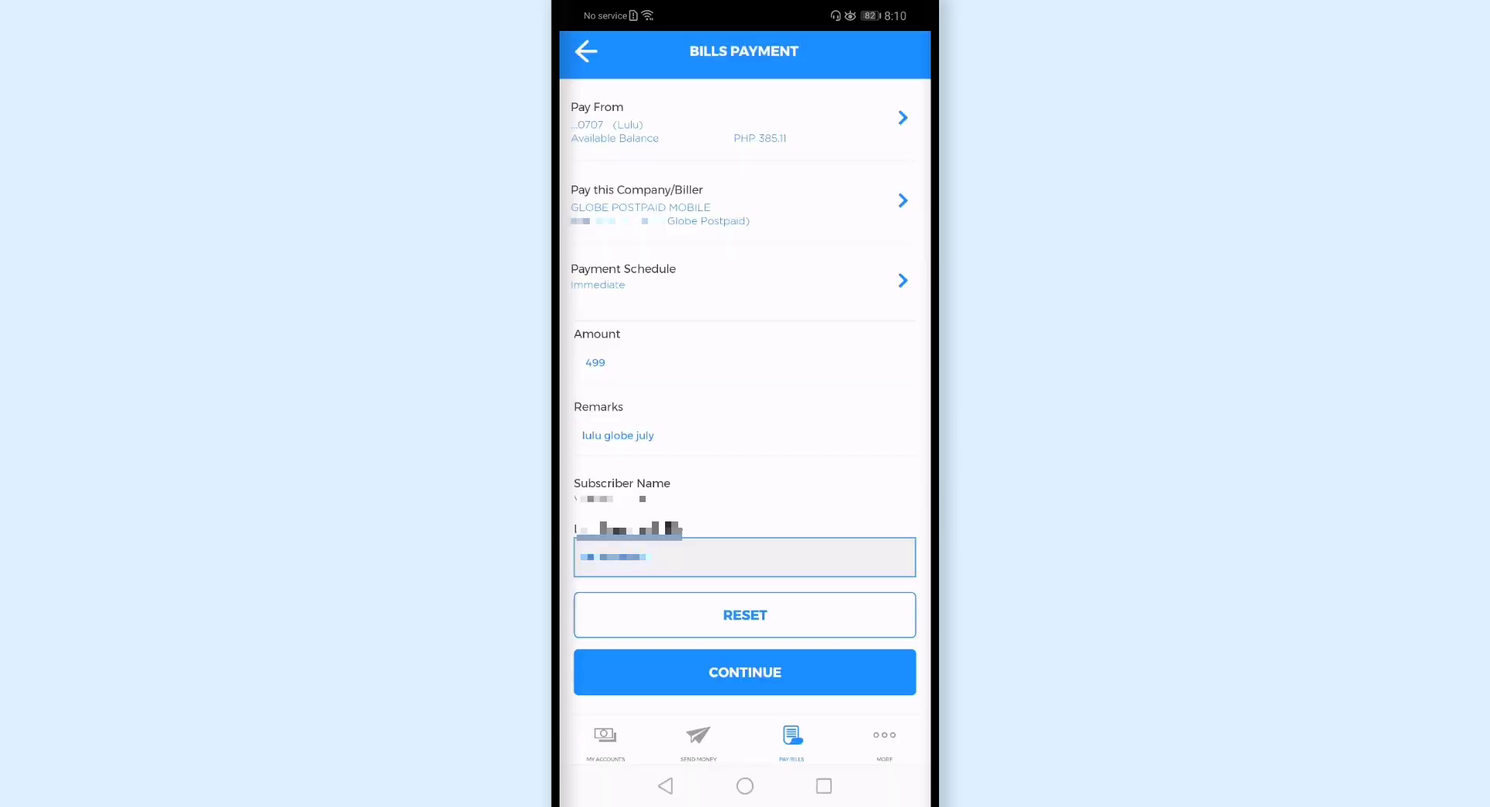